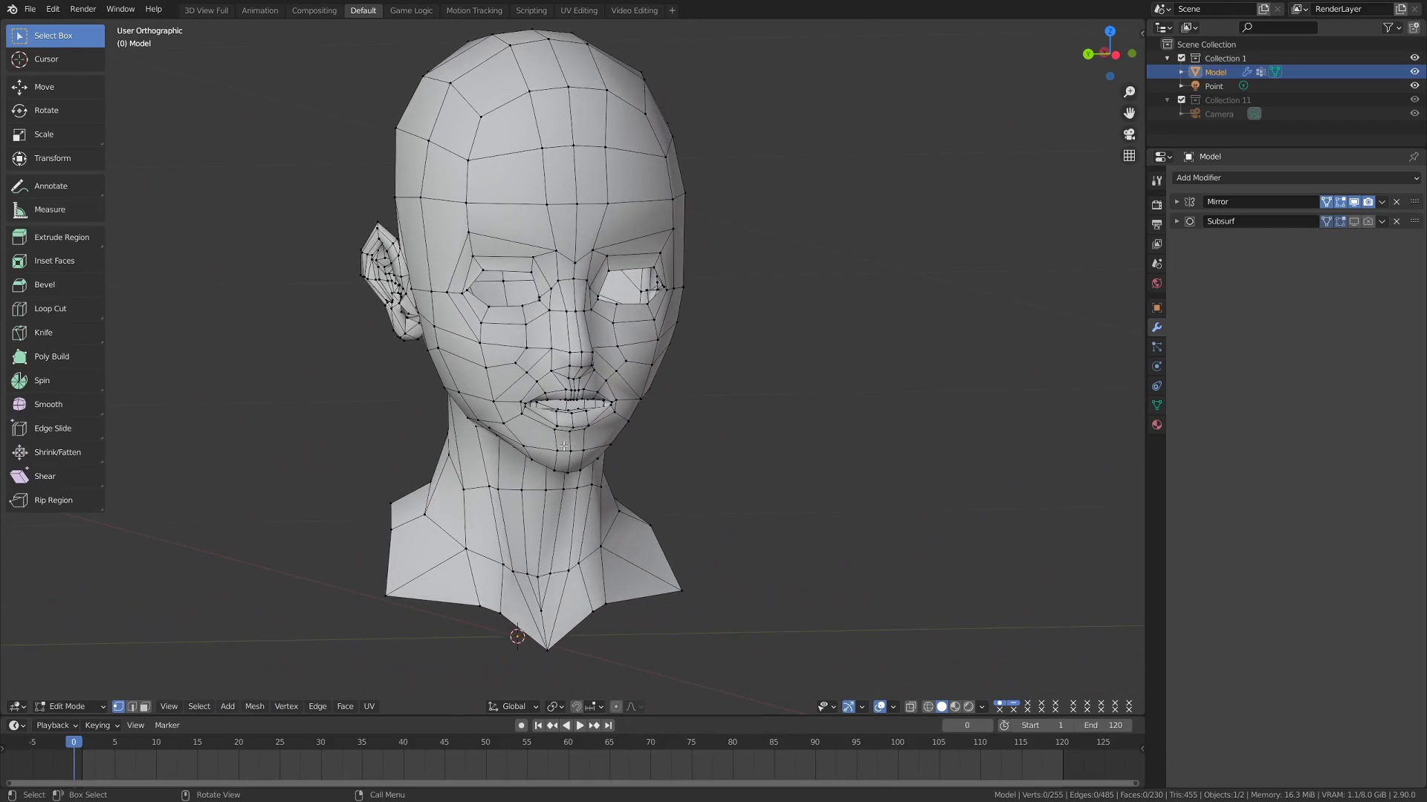
In the browser, view the third, fourth and fifth previews of the head base mesh.
{"action": "key", "text": "alt+Tab"}
{"action": "left_click", "coordinate": [453, 658]}
{"action": "left_click", "coordinate": [537, 659]}
{"action": "left_click", "coordinate": [581, 658]}
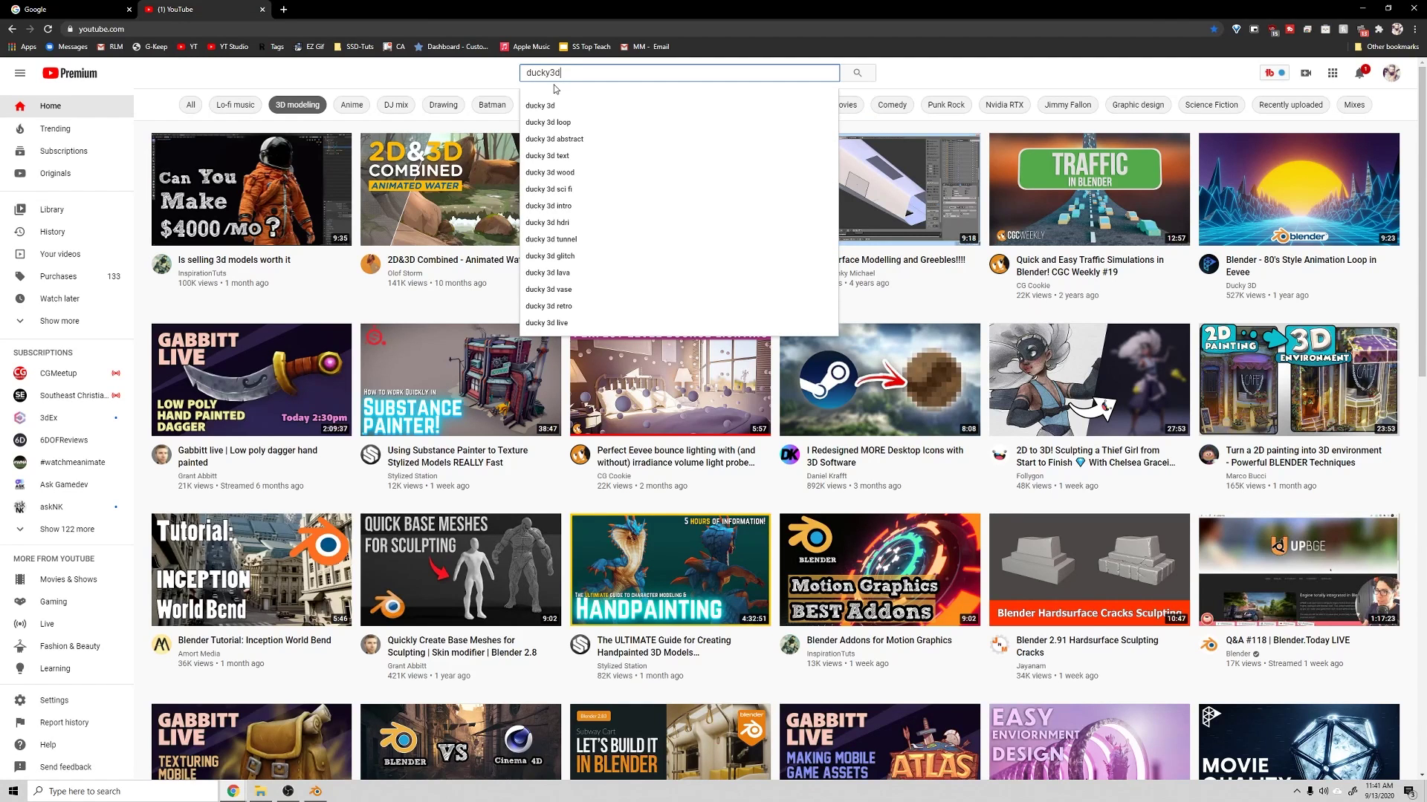
Search YouTube for ducky3d and play the Ducky 3D video 'How I Make Tutorials For A Living'.
{"action": "key", "text": "Return"}
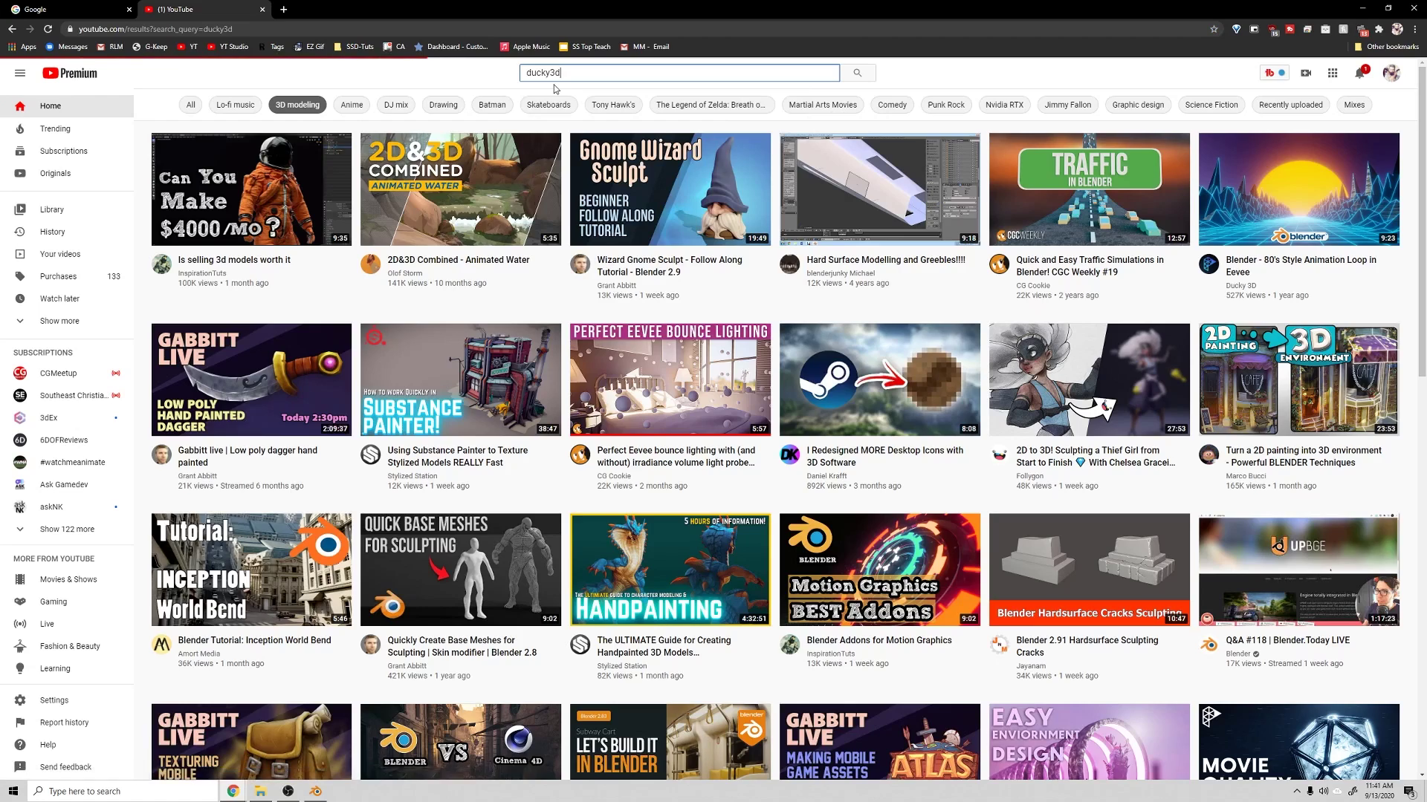
{"action": "left_click", "coordinate": [504, 192]}
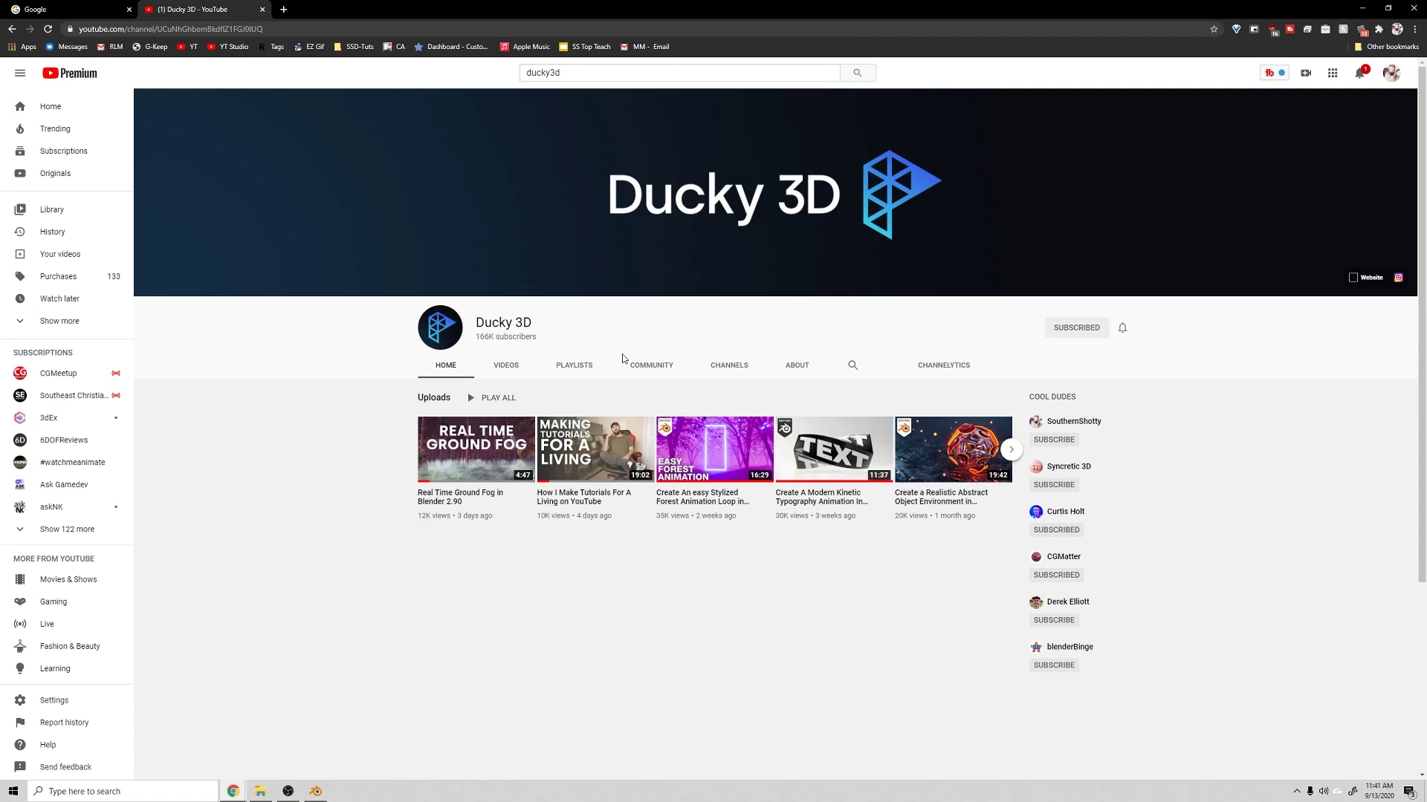
{"action": "left_click", "coordinate": [593, 483]}
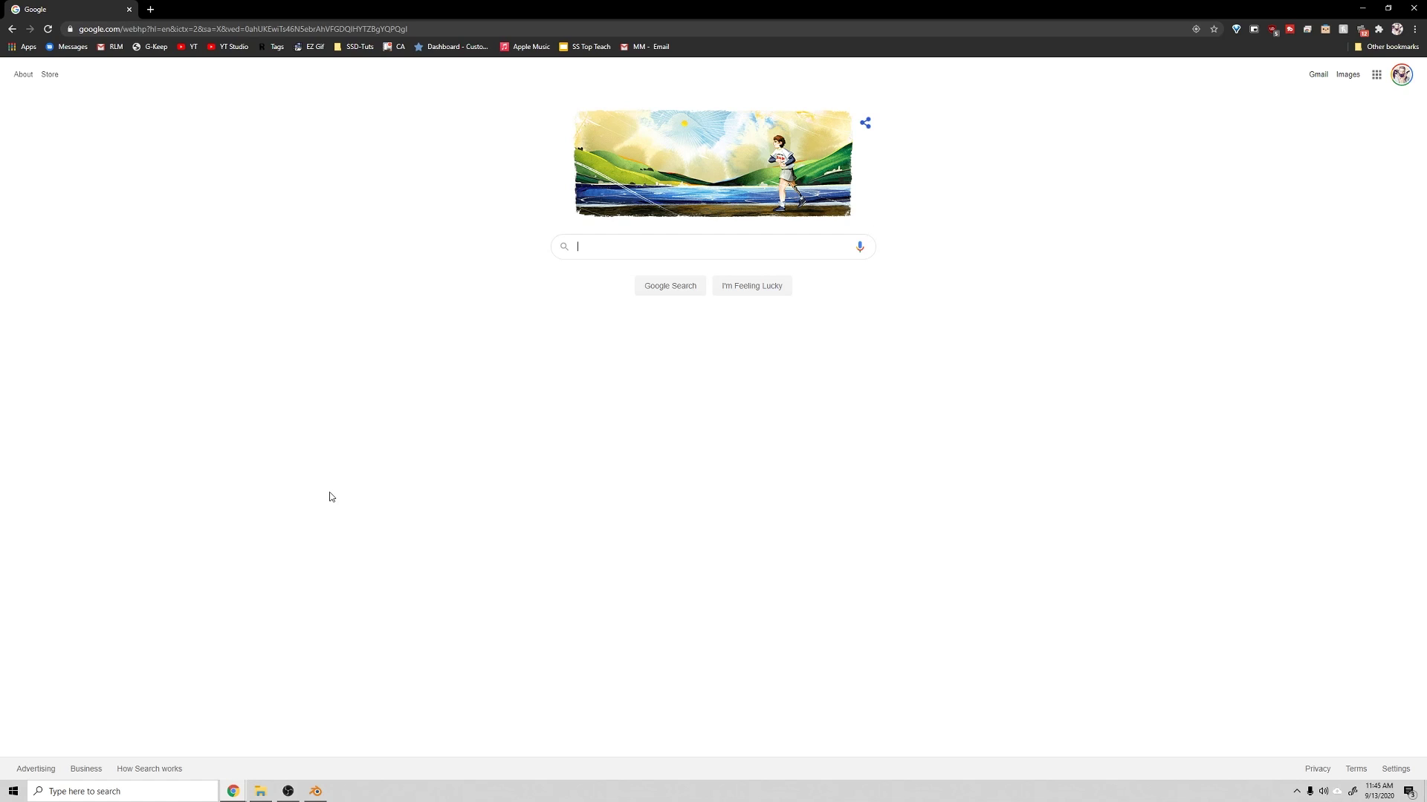
Search Google for 'phoneme reference' and browse the image results.
{"action": "type", "text": "phoneme reference"}
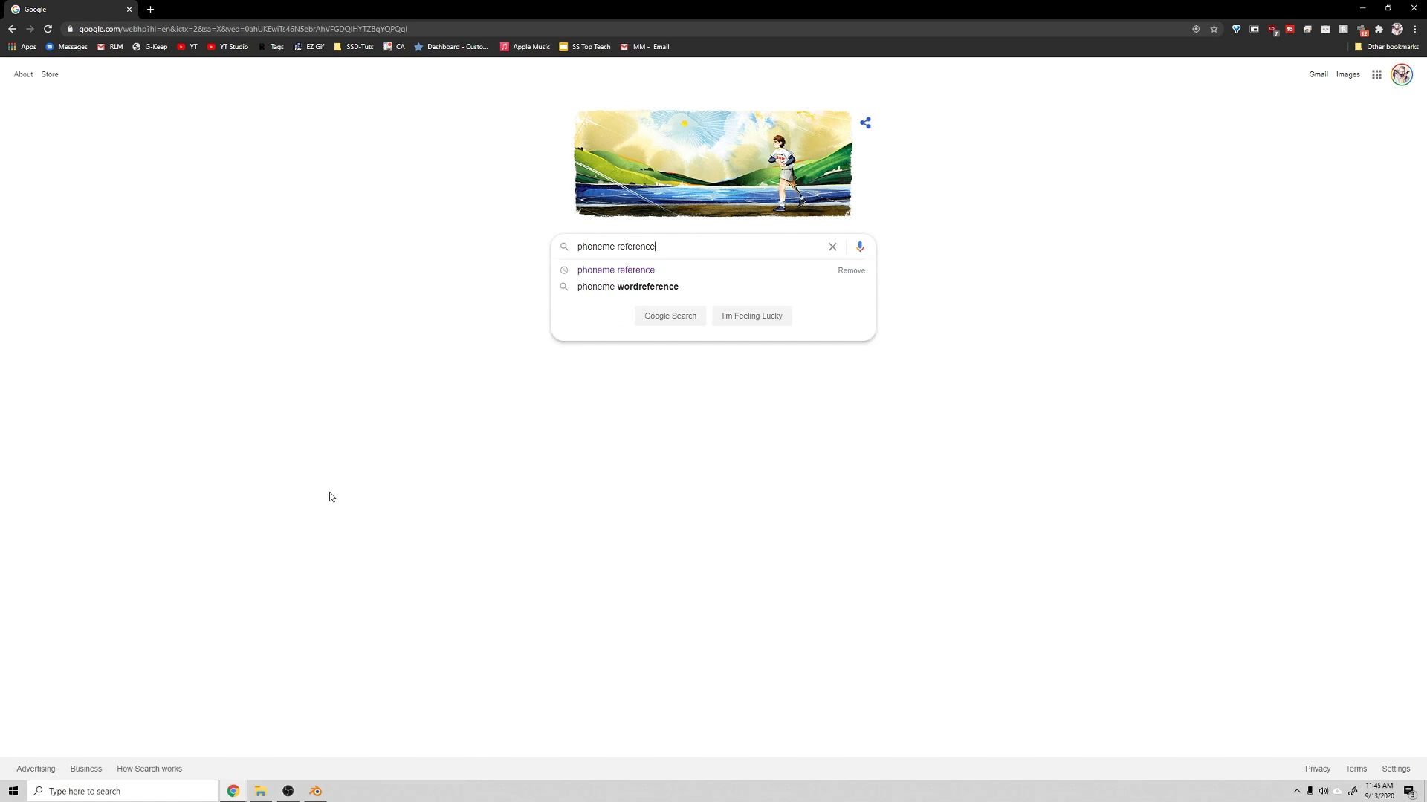
{"action": "key", "text": "Return"}
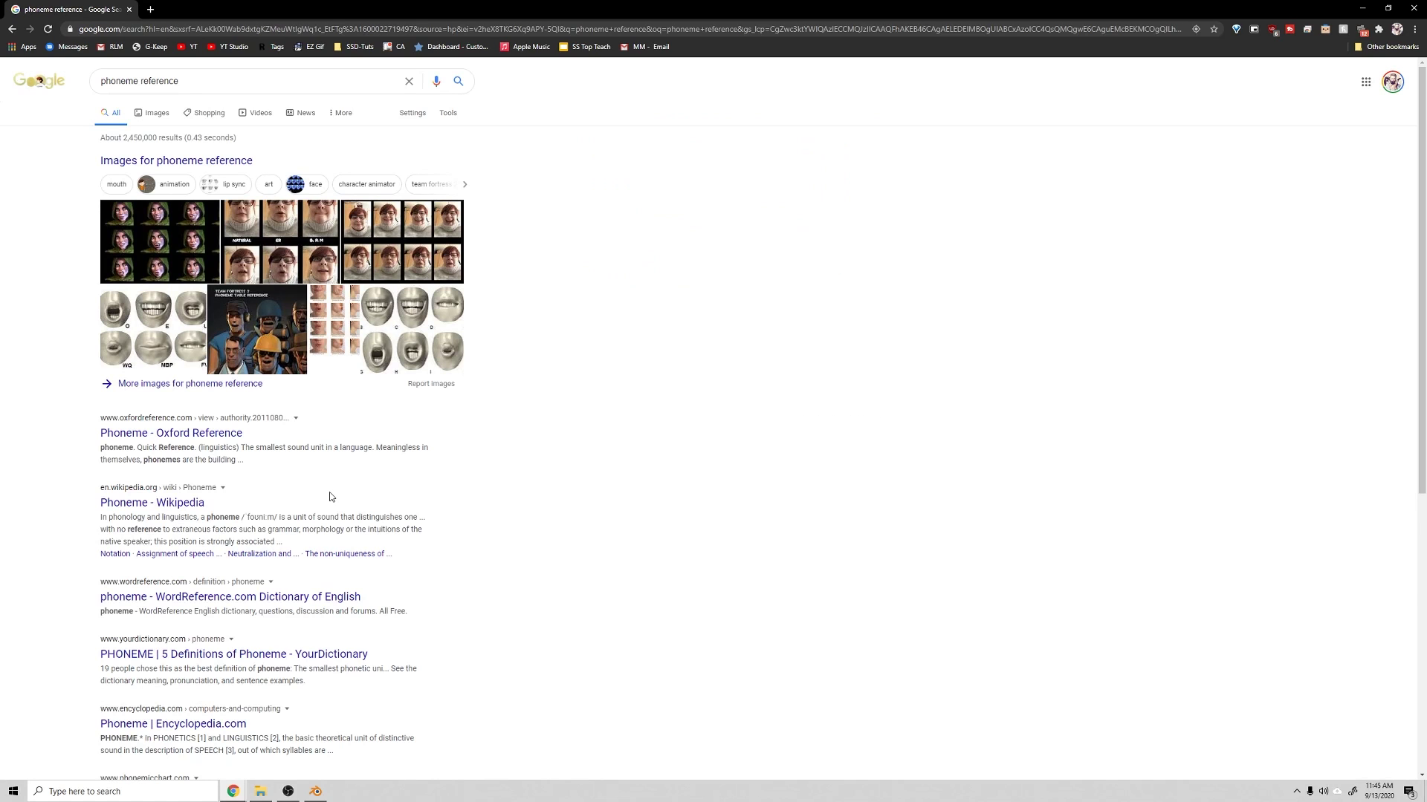
{"action": "left_click", "coordinate": [156, 113]}
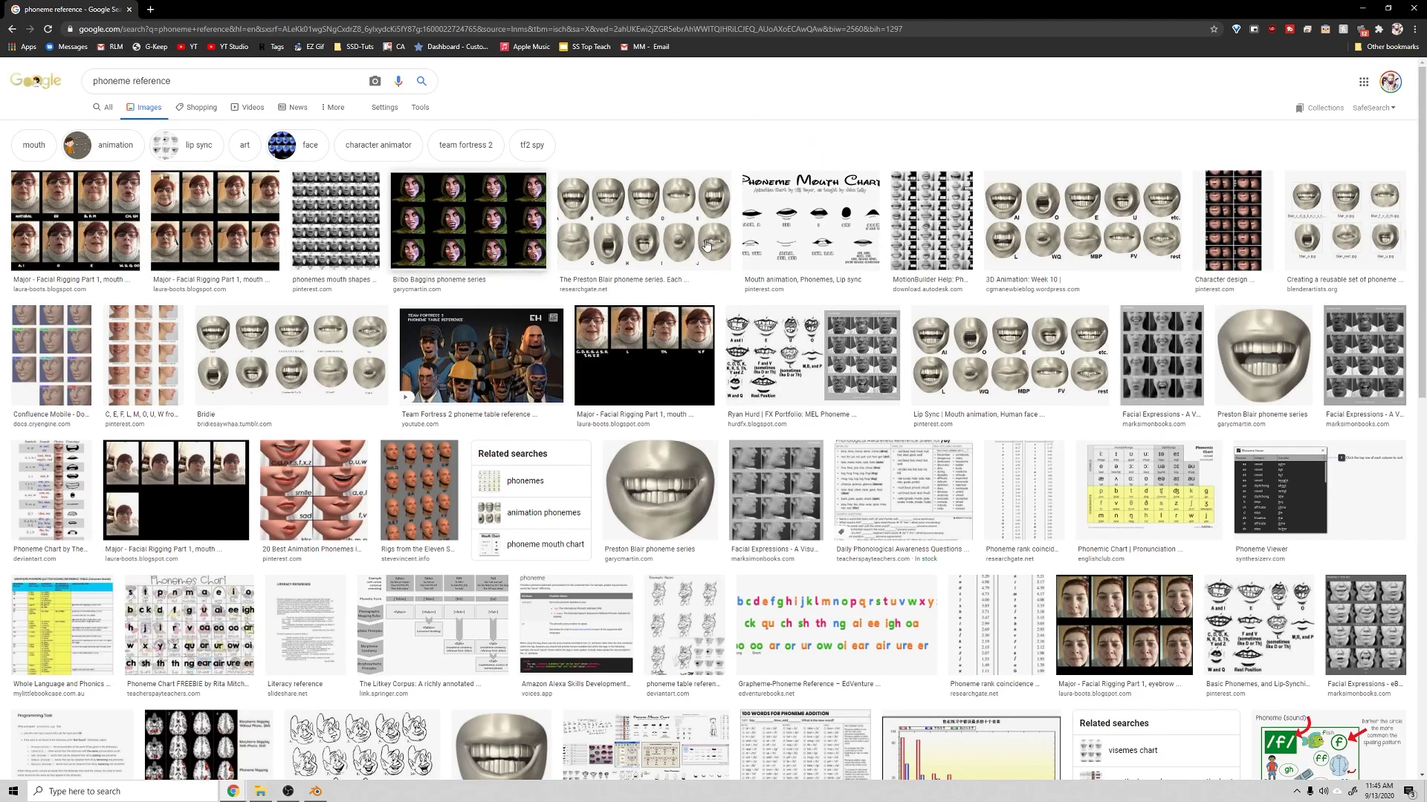
{"action": "scroll", "coordinate": [706, 245], "scroll_direction": "down", "scroll_amount": 1}
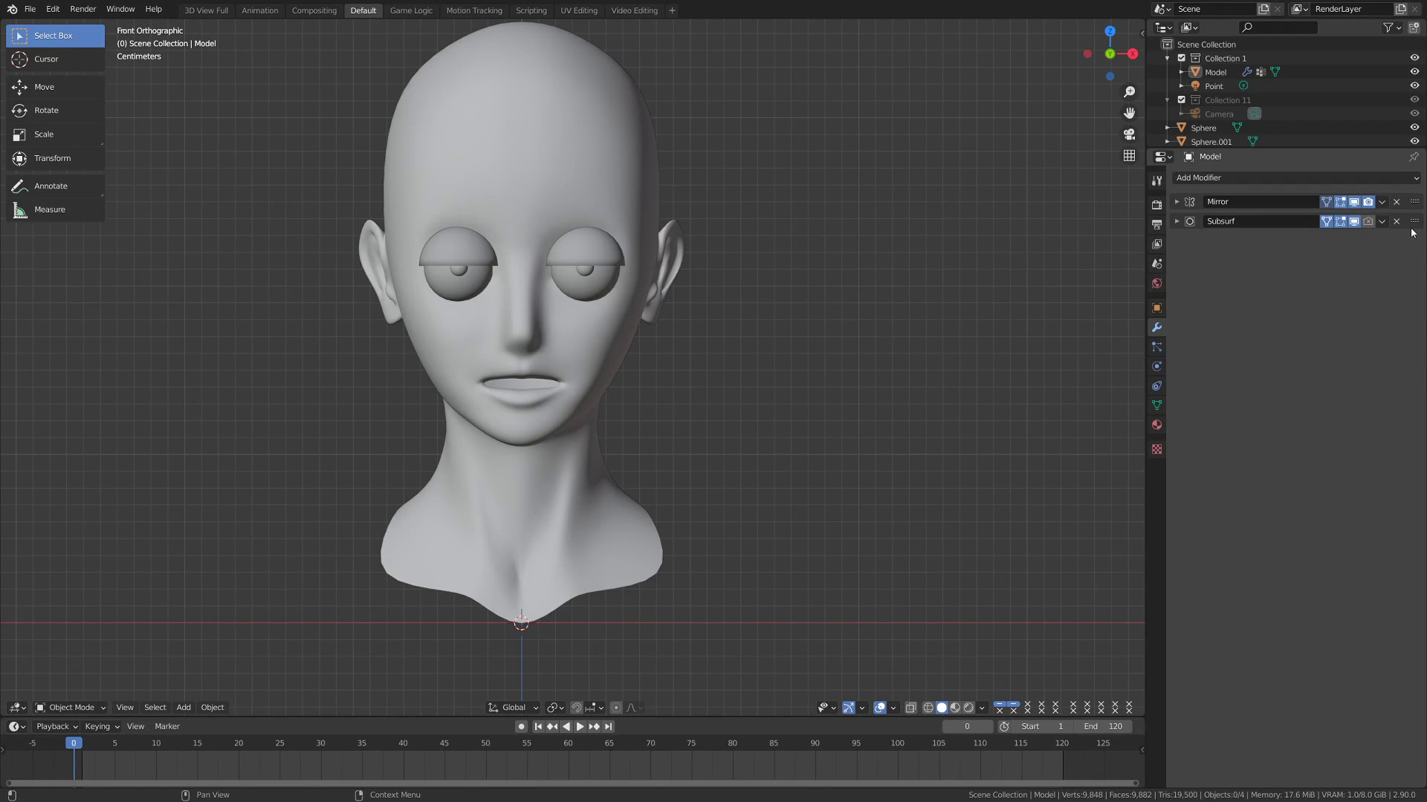
Apply the head's Mirror modifier, then scale the new UV sphere into a small flat ellipse.
{"action": "left_click", "coordinate": [1382, 202]}
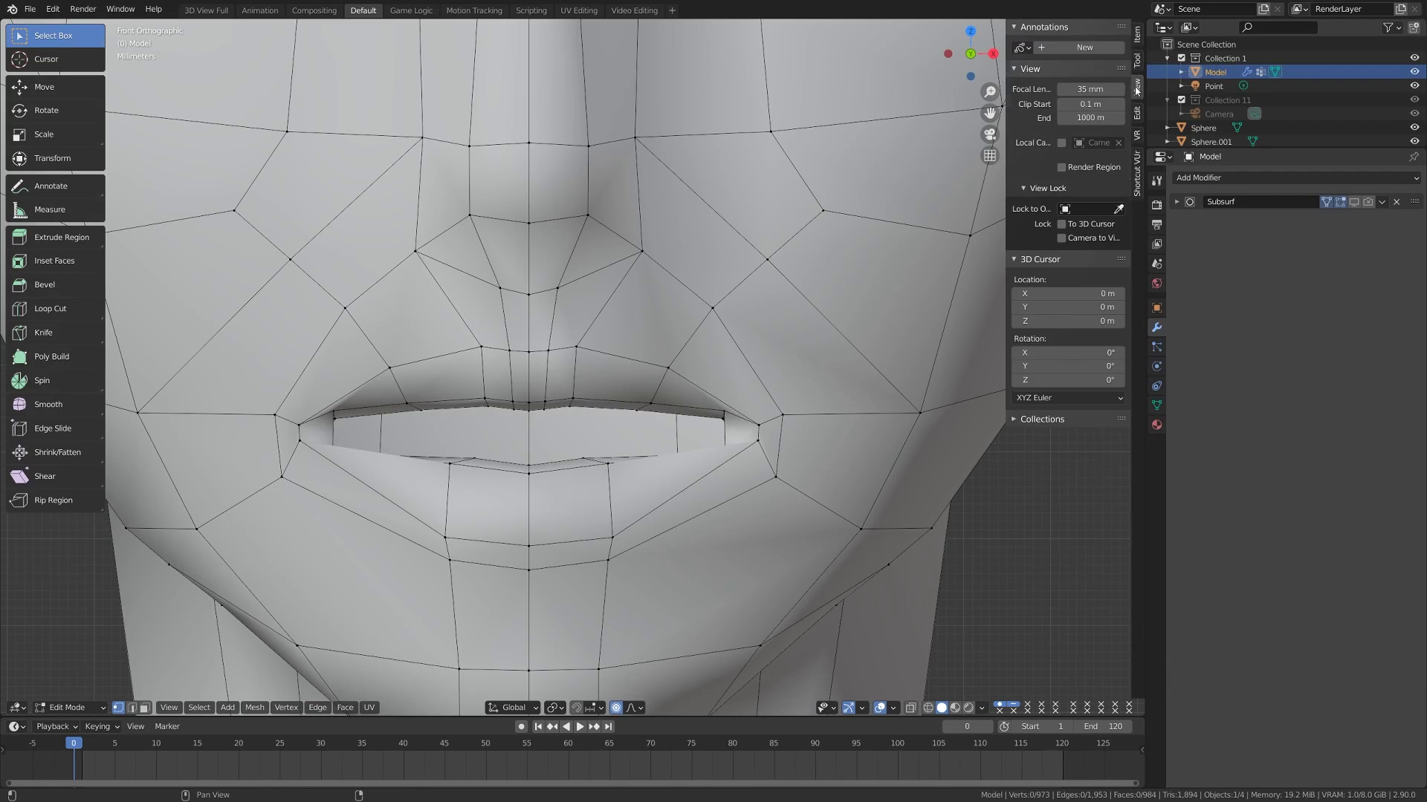
{"action": "left_click_drag", "start_coordinate": [482, 402], "coordinate": [625, 386]}
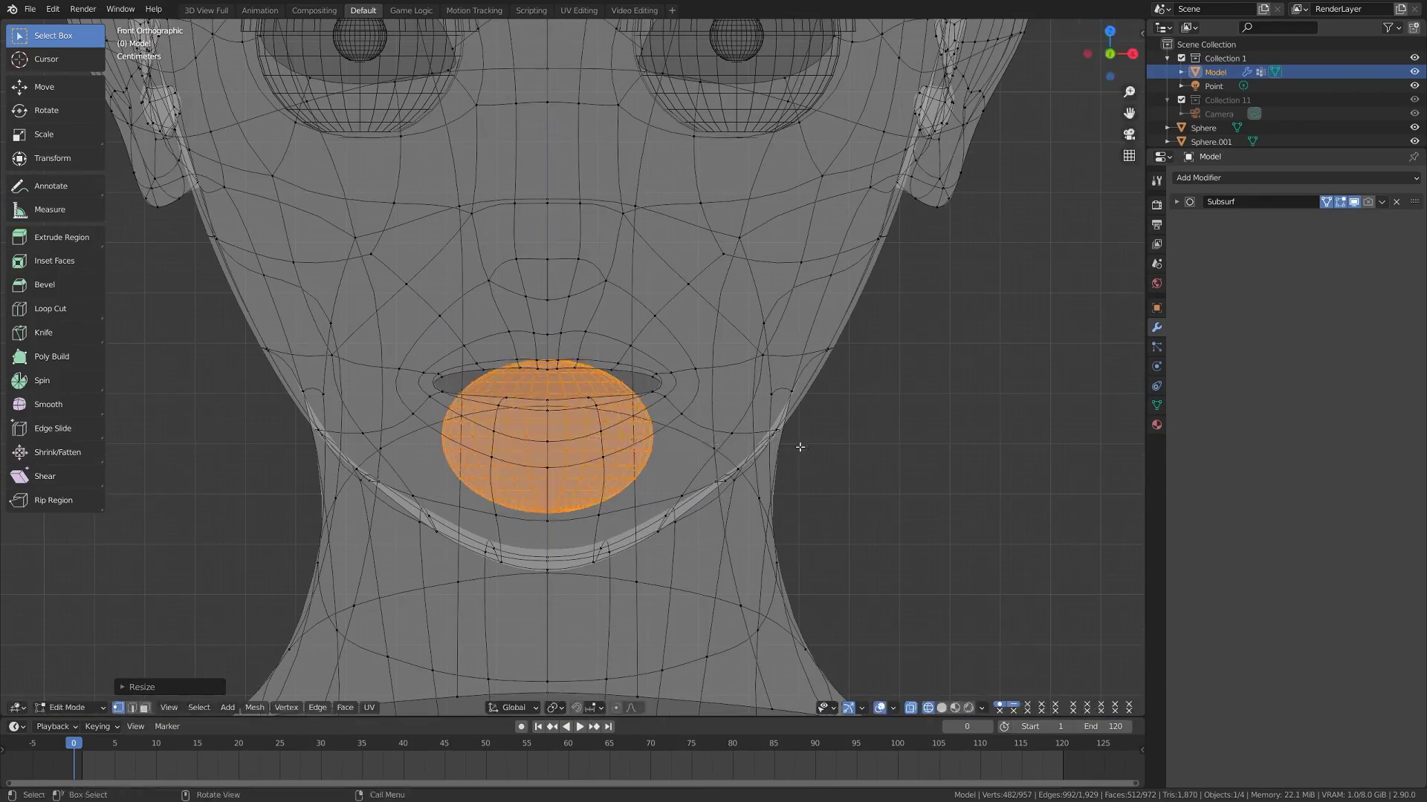
{"action": "key", "text": "s"}
{"action": "left_click", "coordinate": [671, 424]}
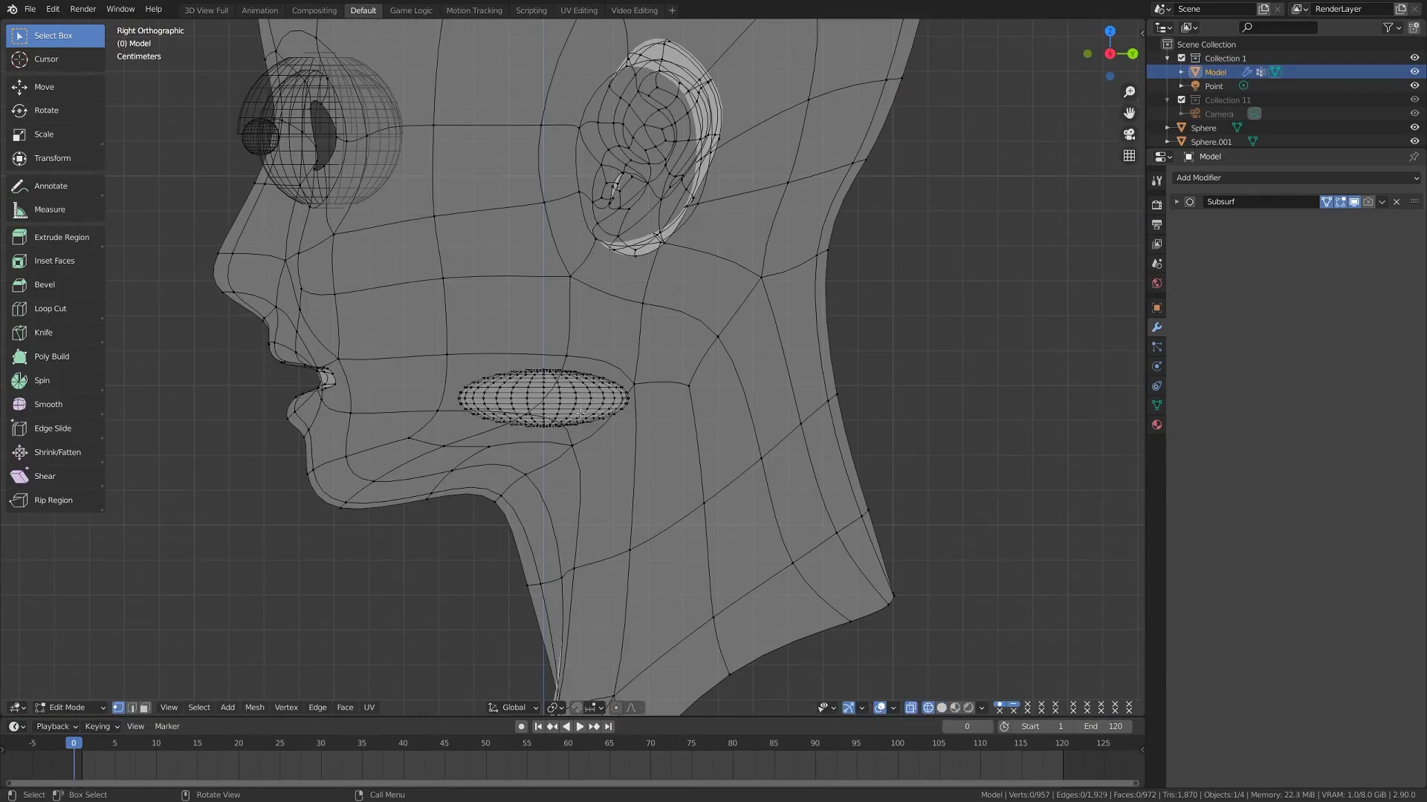
{"action": "key", "text": "s"}
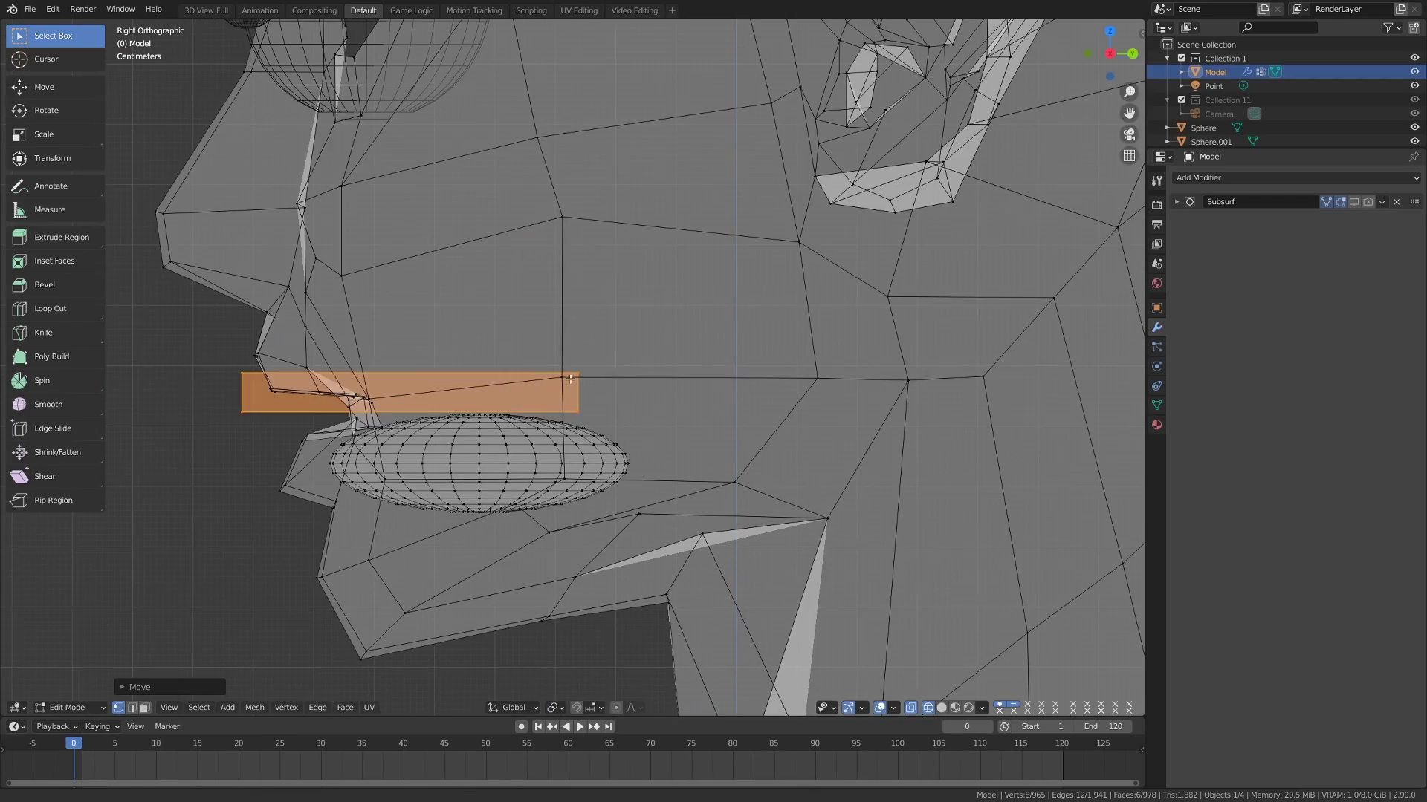
{"action": "key", "text": "z"}
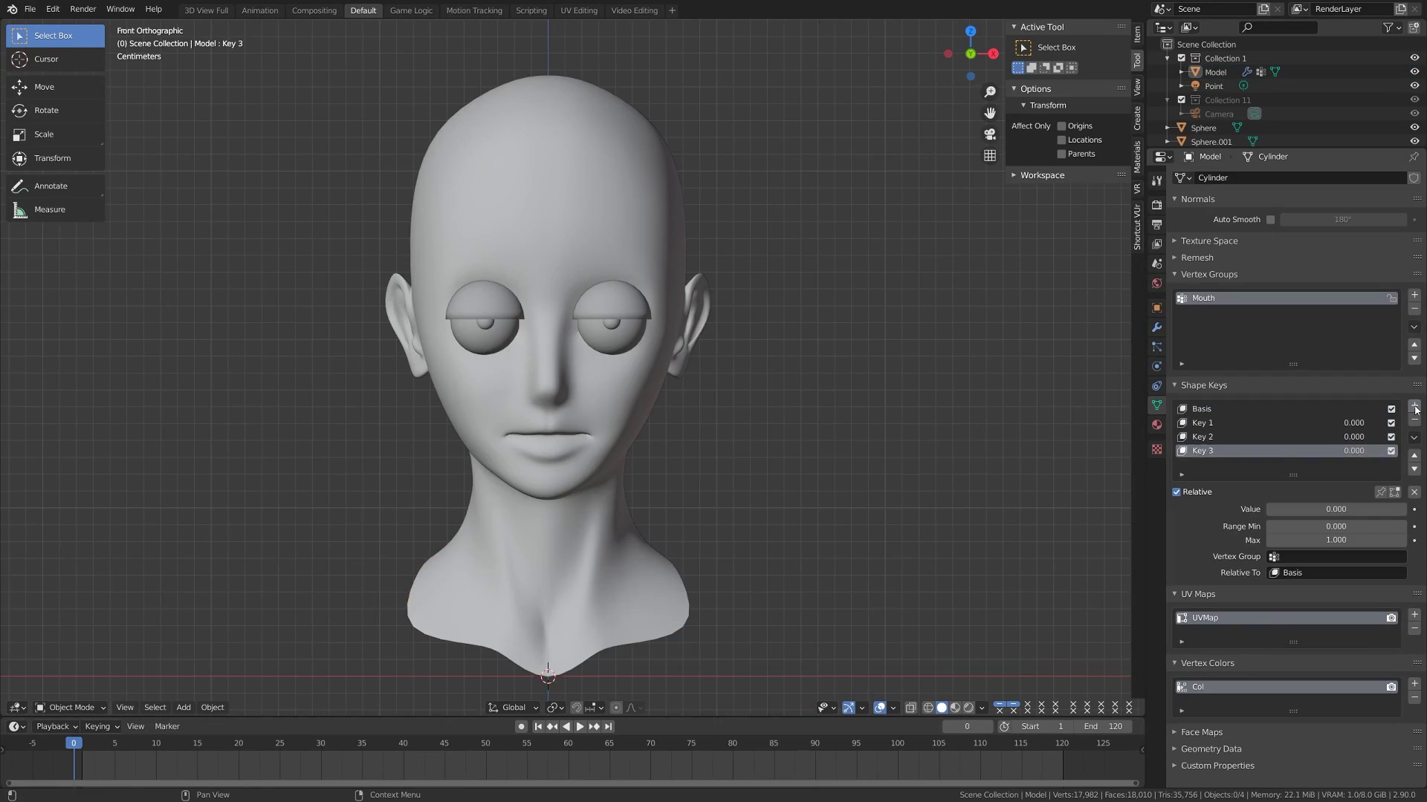
Add another shape key and name the third and fourth keys I and Oh.
{"action": "left_click", "coordinate": [1414, 407]}
{"action": "double_click", "coordinate": [1202, 450]}
{"action": "type", "text": "I"}
{"action": "key", "text": "Return"}
{"action": "double_click", "coordinate": [1202, 465]}
{"action": "type", "text": "Oh"}
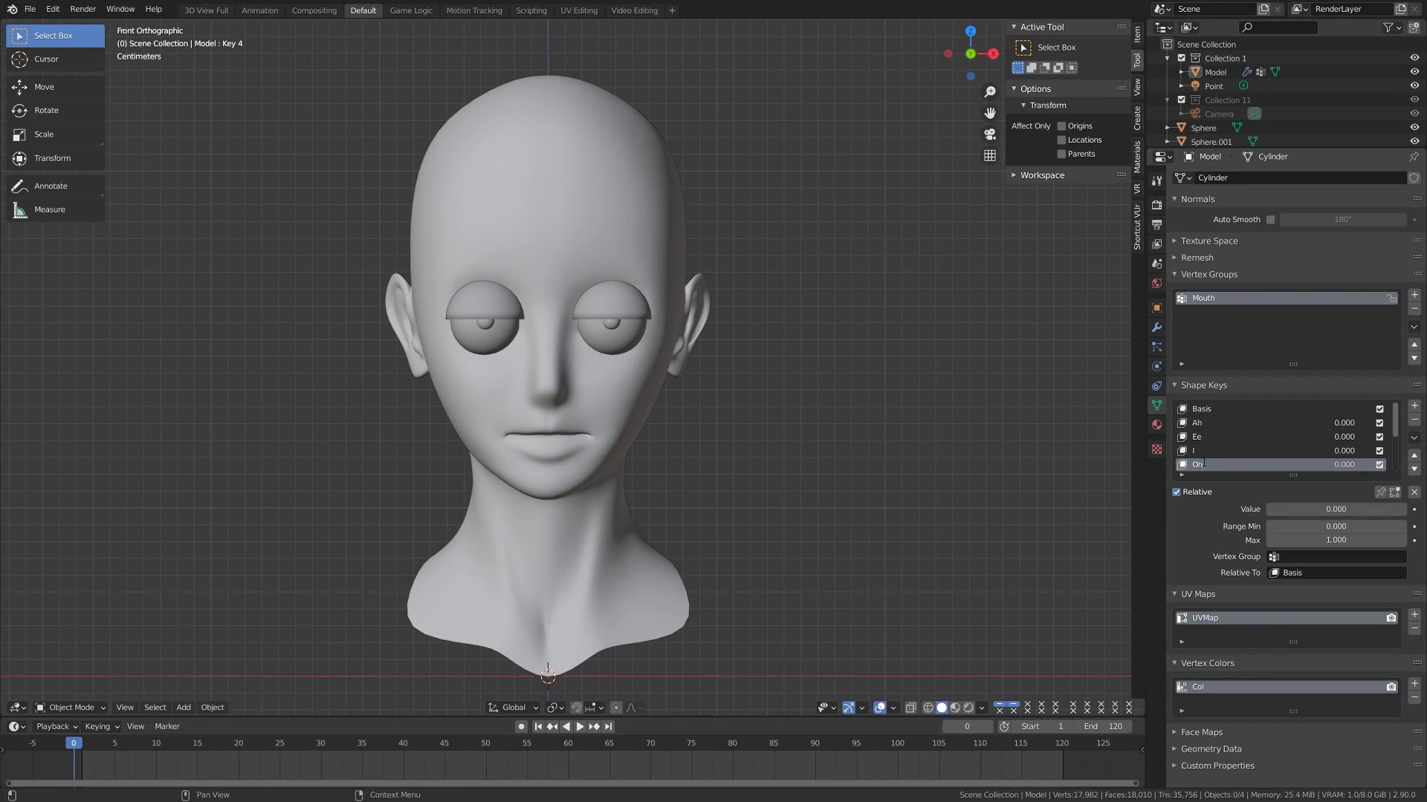
{"action": "key", "text": "Home"}
Name the next shape keys V,W, FU, MM and L.
{"action": "type", "text": "V,"}
{"action": "key", "text": "Tab"}
{"action": "type", "text": "FU"}
{"action": "key", "text": "Tab"}
{"action": "type", "text": "MM"}
{"action": "key", "text": "Tab"}
{"action": "type", "text": "L"}
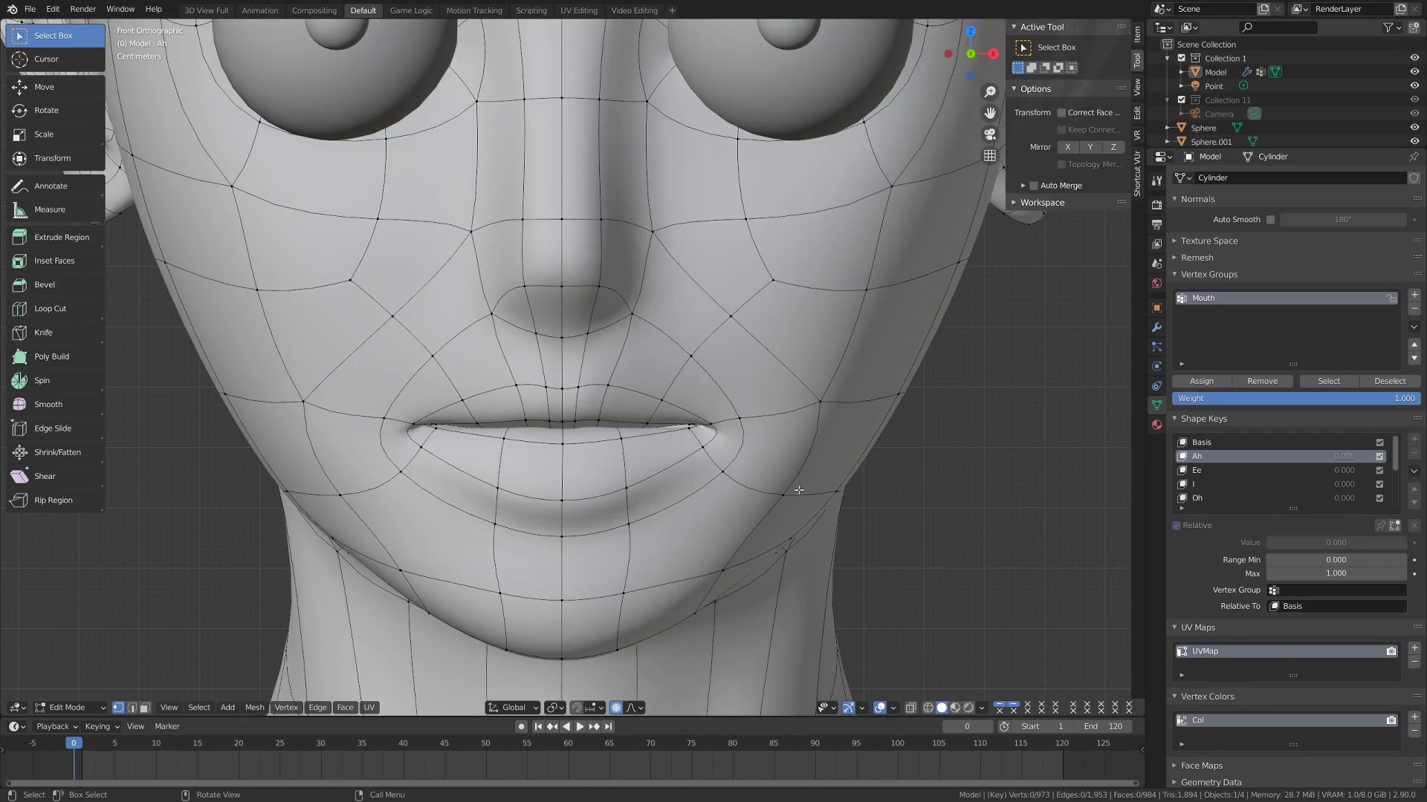
On the Ah shape key, select the lip vertices in X-ray and move the lips vertically.
{"action": "left_click", "coordinate": [1263, 457]}
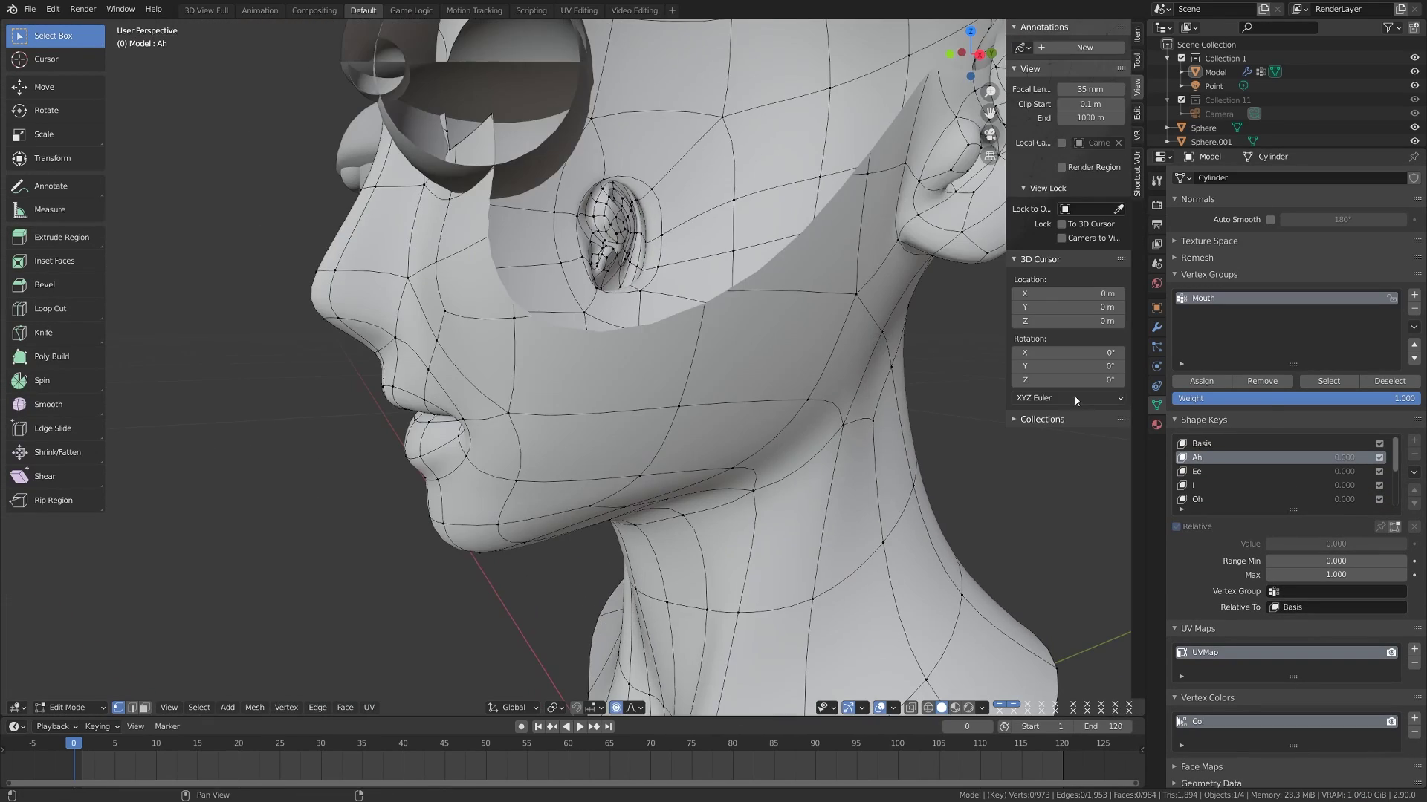
{"action": "scroll", "coordinate": [558, 498], "scroll_direction": "up", "scroll_amount": 5}
{"action": "middle_click_drag", "start_coordinate": [558, 498], "coordinate": [767, 500]}
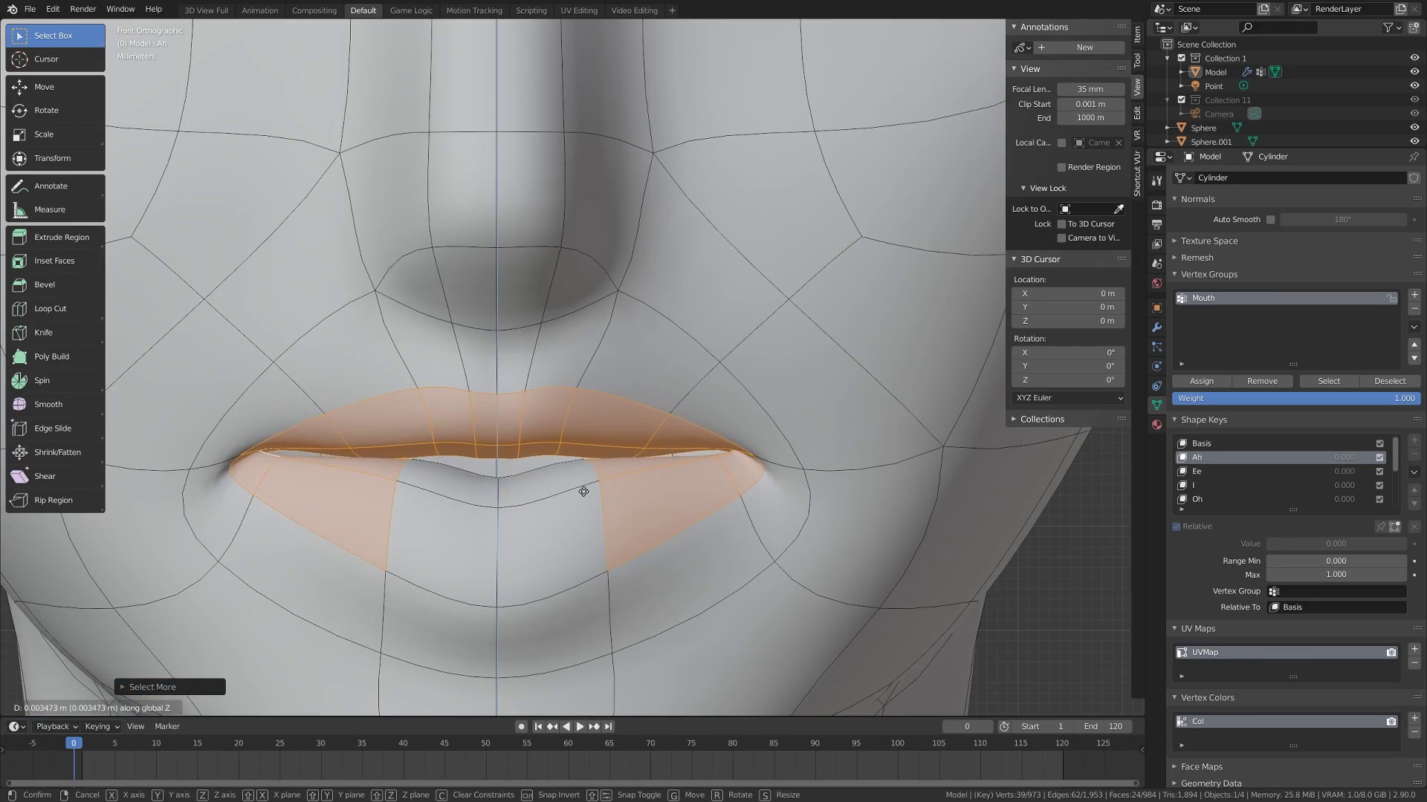
{"action": "key", "text": "alt+z"}
{"action": "key", "text": "c"}
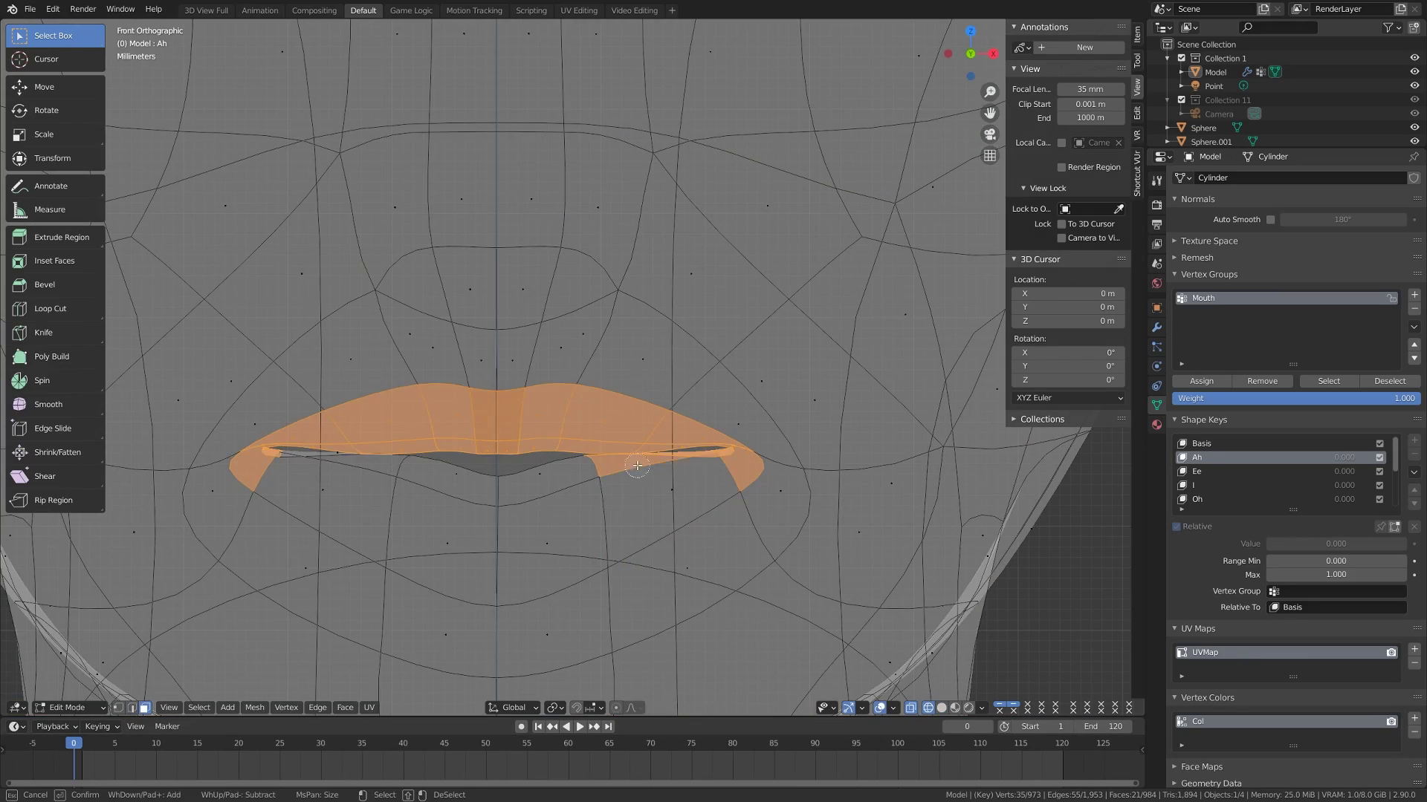
{"action": "key", "text": "g"}
{"action": "key", "text": "z"}
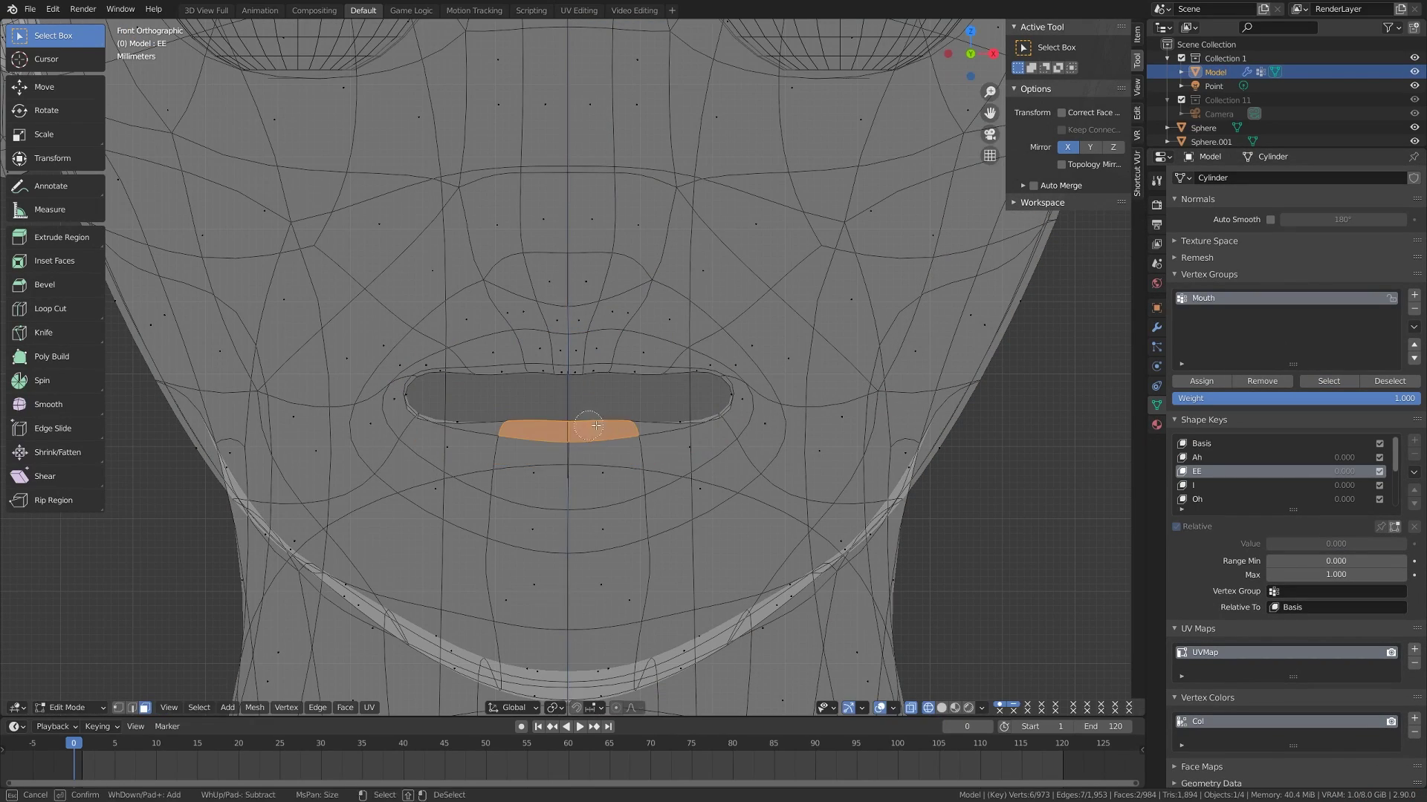
{"action": "key", "text": "g"}
{"action": "key", "text": "z"}
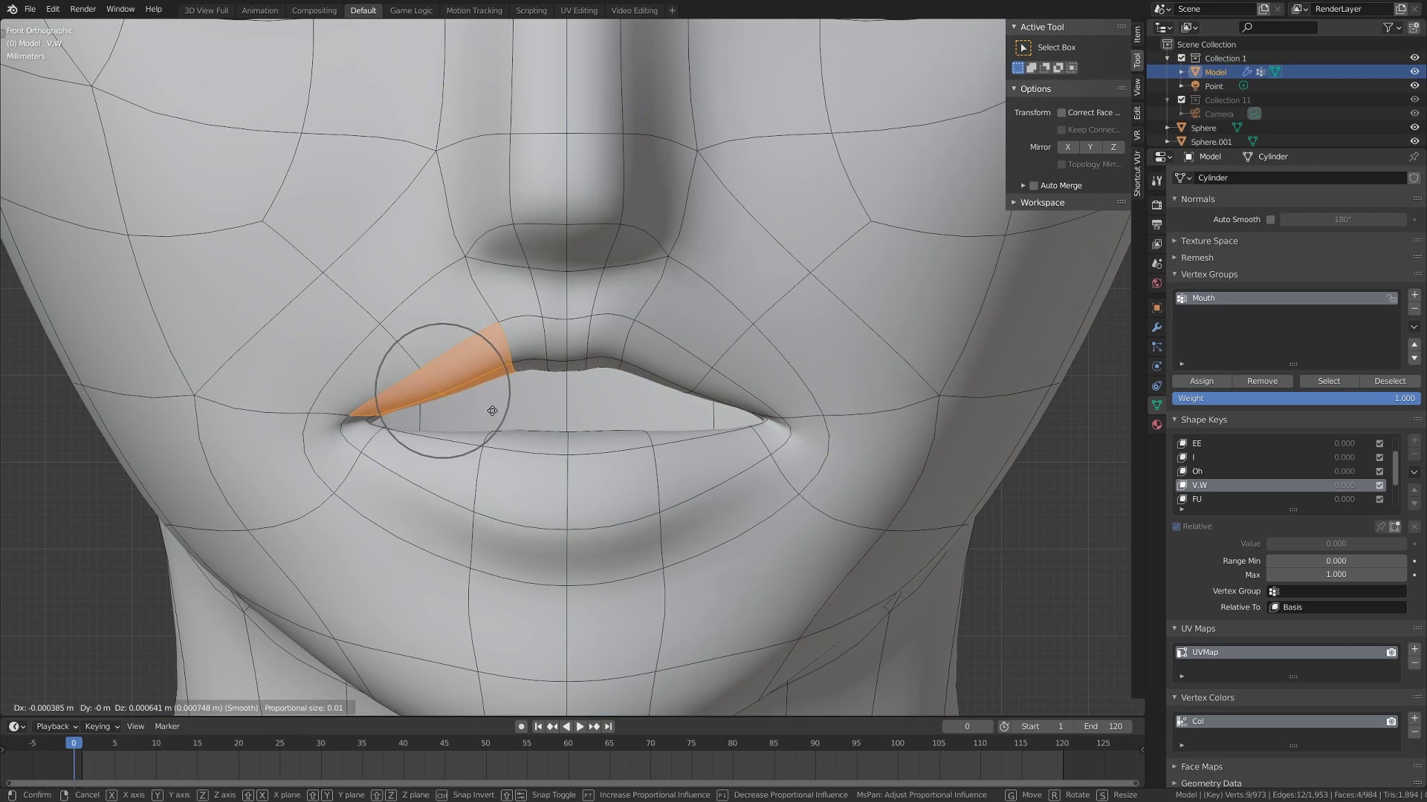
Select the whole lower lip with its connected edges and view the mouth in side profile.
{"action": "left_click_drag", "start_coordinate": [446, 405], "coordinate": [672, 449]}
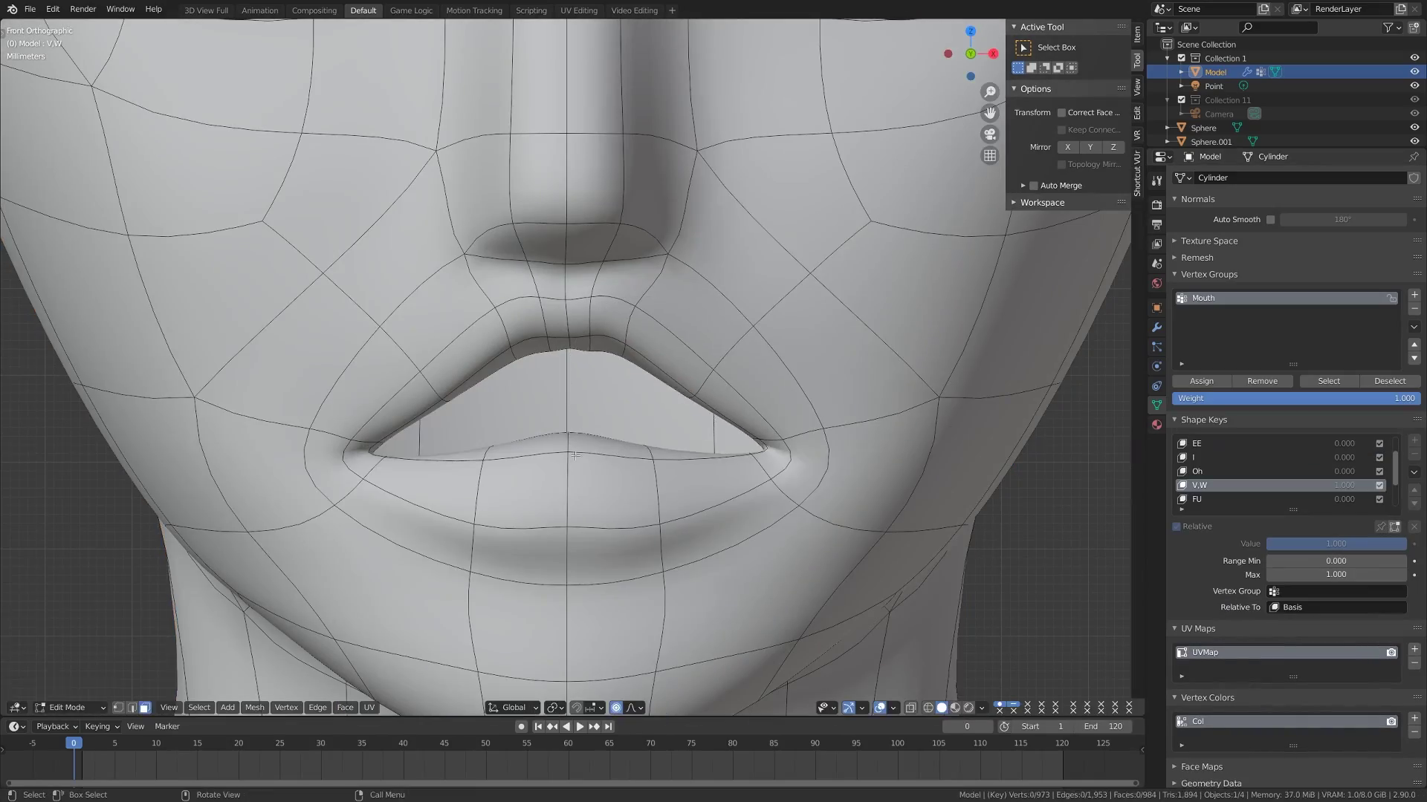
{"action": "key", "text": "l"}
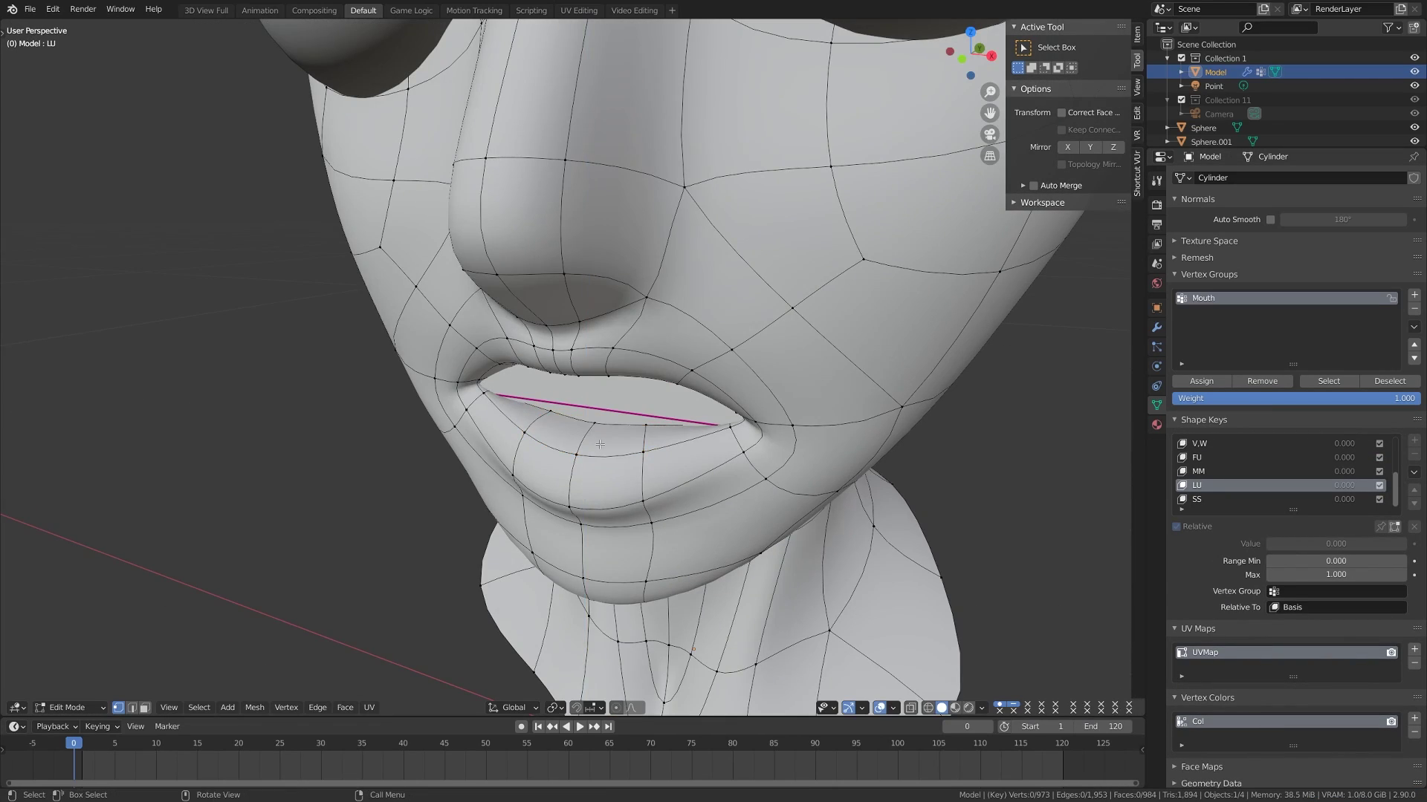
{"action": "middle_click_drag", "start_coordinate": [600, 444], "coordinate": [535, 440]}
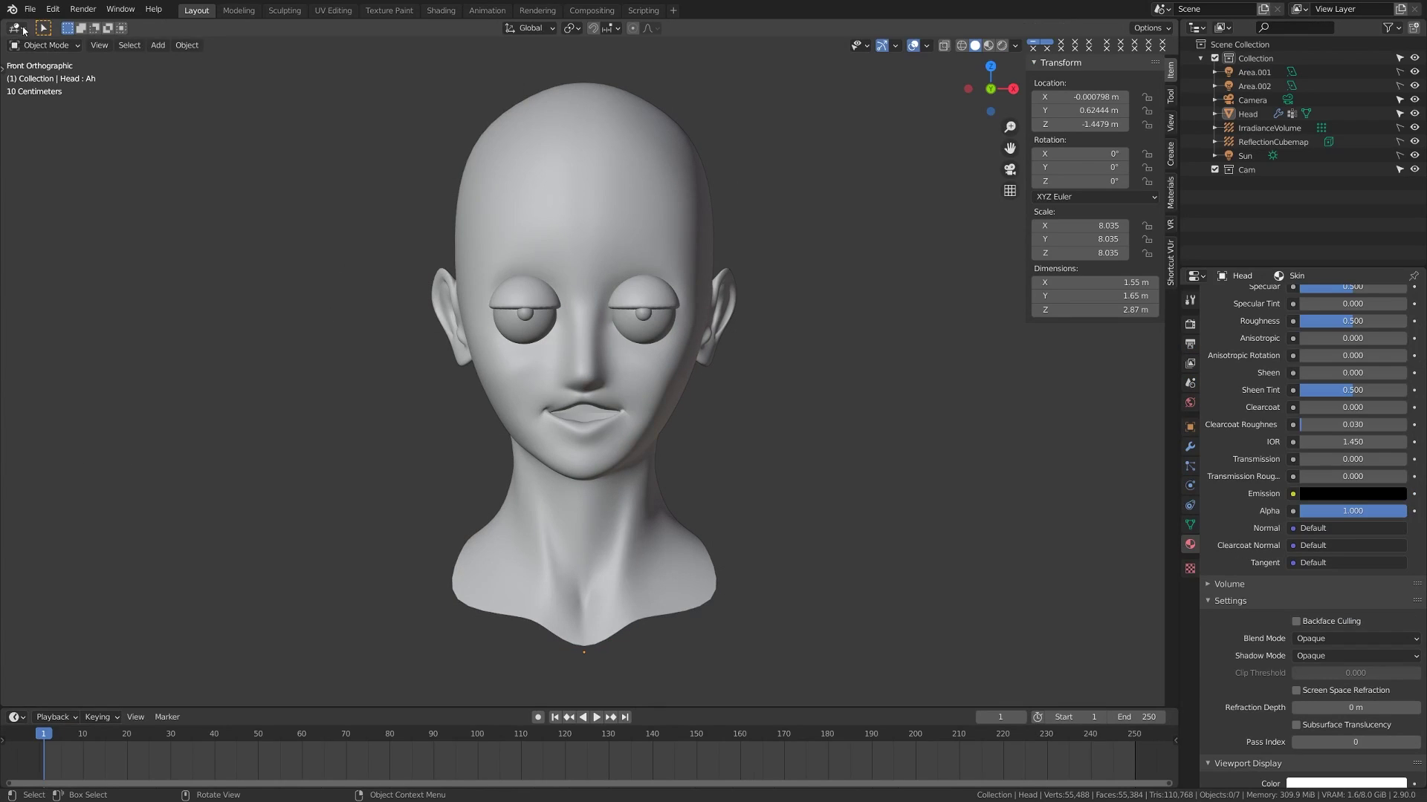
Add the voice-over .wav from 03_AUDIO/ELEMENTS as a sound strip in the Video Sequencer.
{"action": "left_click", "coordinate": [15, 27]}
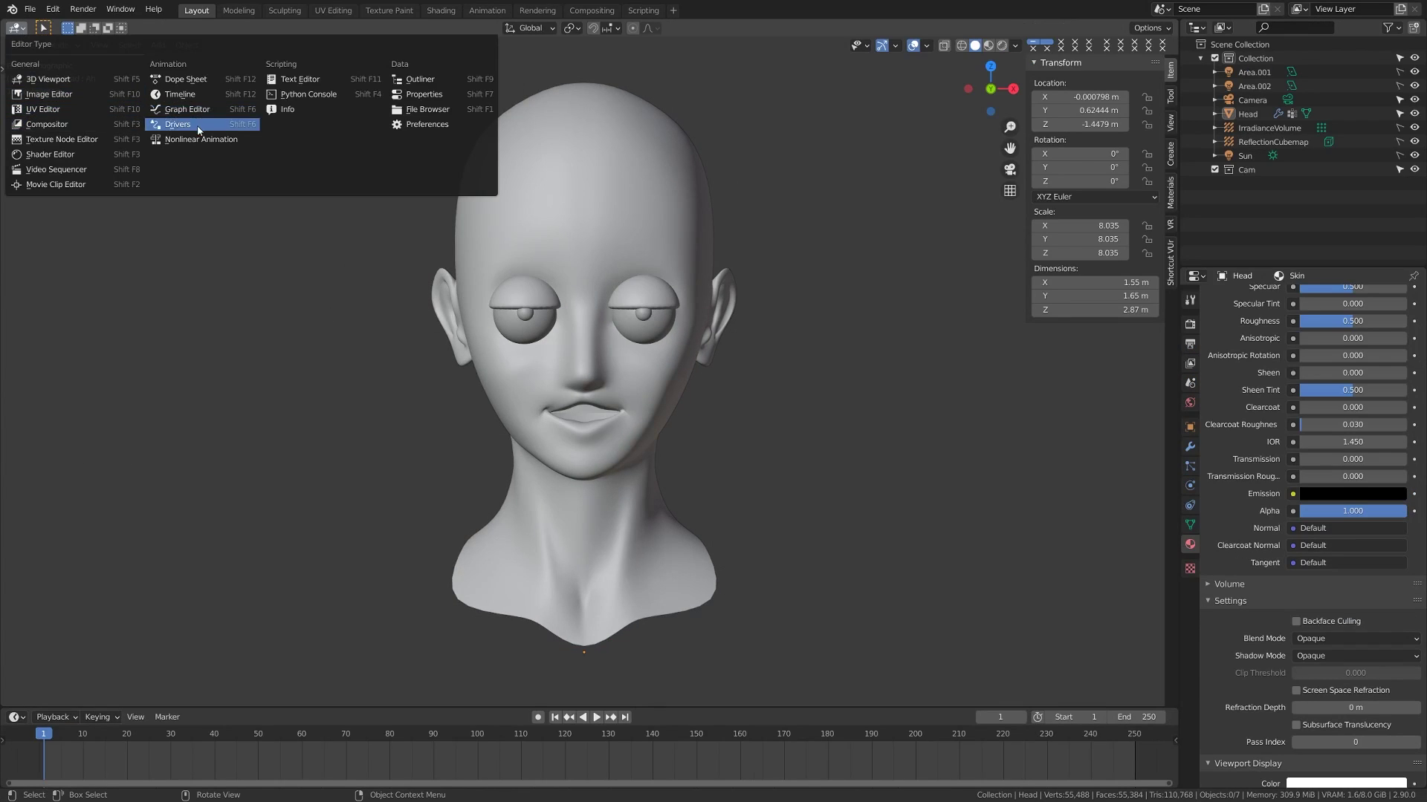
{"action": "left_click", "coordinate": [201, 127]}
{"action": "left_click", "coordinate": [238, 27]}
{"action": "left_click", "coordinate": [262, 109]}
{"action": "left_click", "coordinate": [448, 118]}
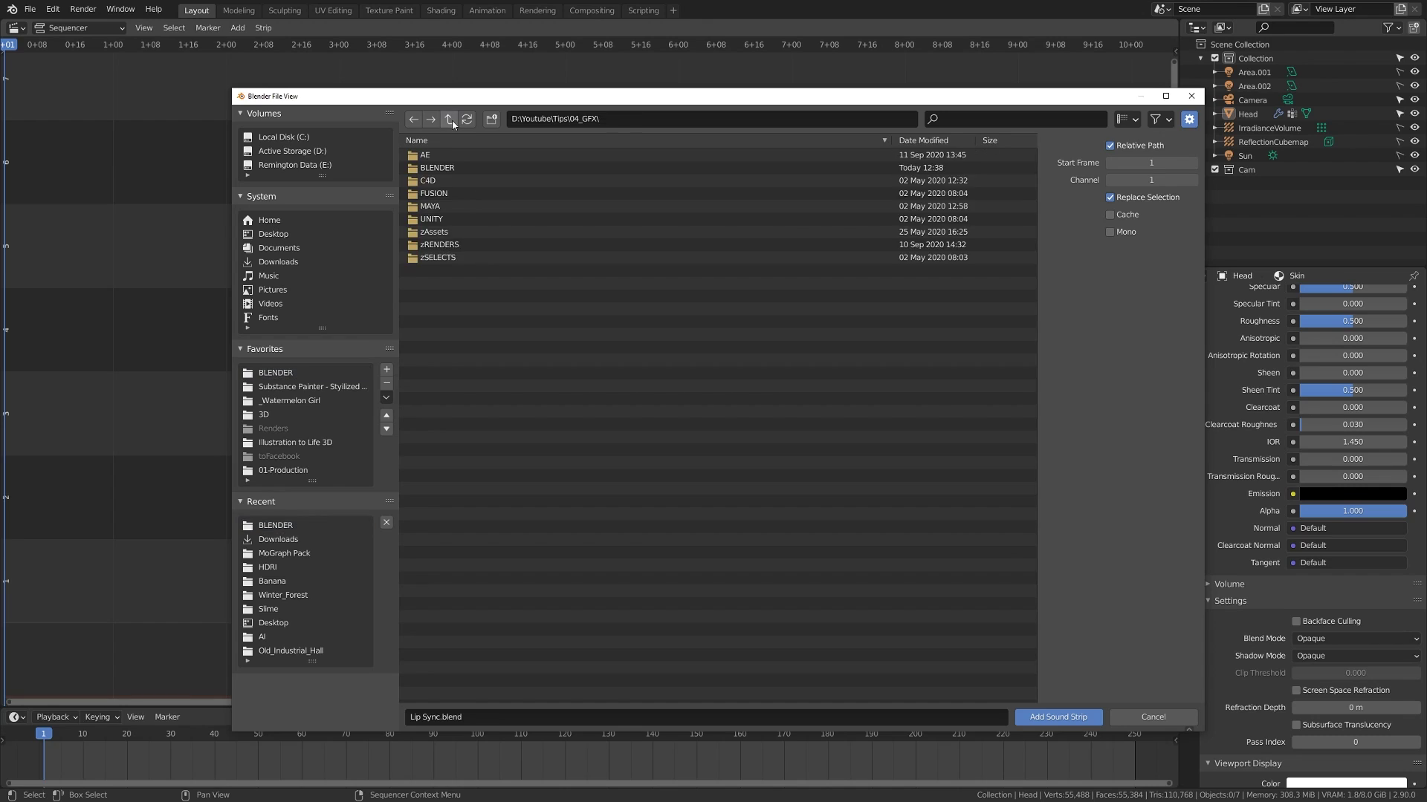
{"action": "double_click", "coordinate": [439, 180]}
{"action": "double_click", "coordinate": [457, 191]}
{"action": "double_click", "coordinate": [463, 184]}
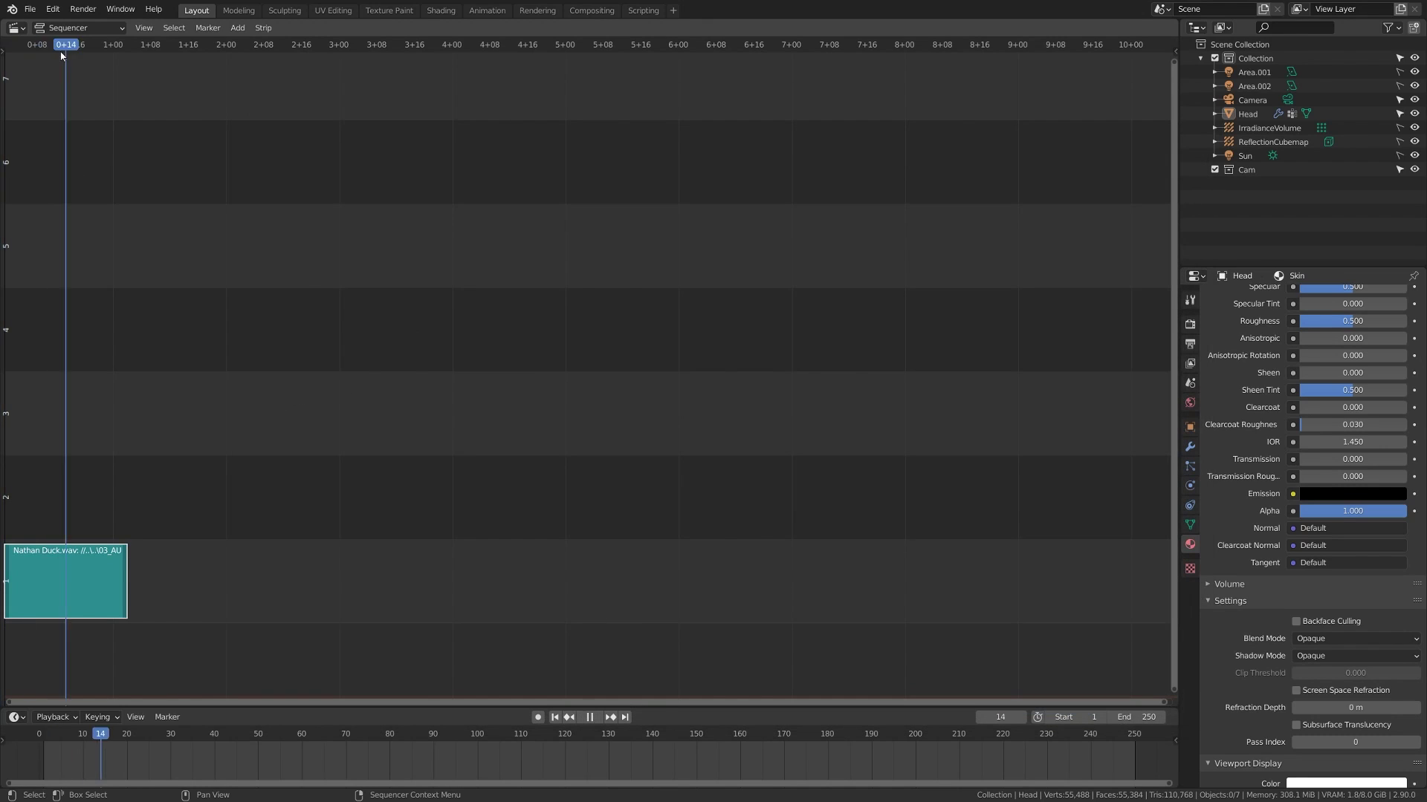
{"action": "left_click", "coordinate": [555, 717]}
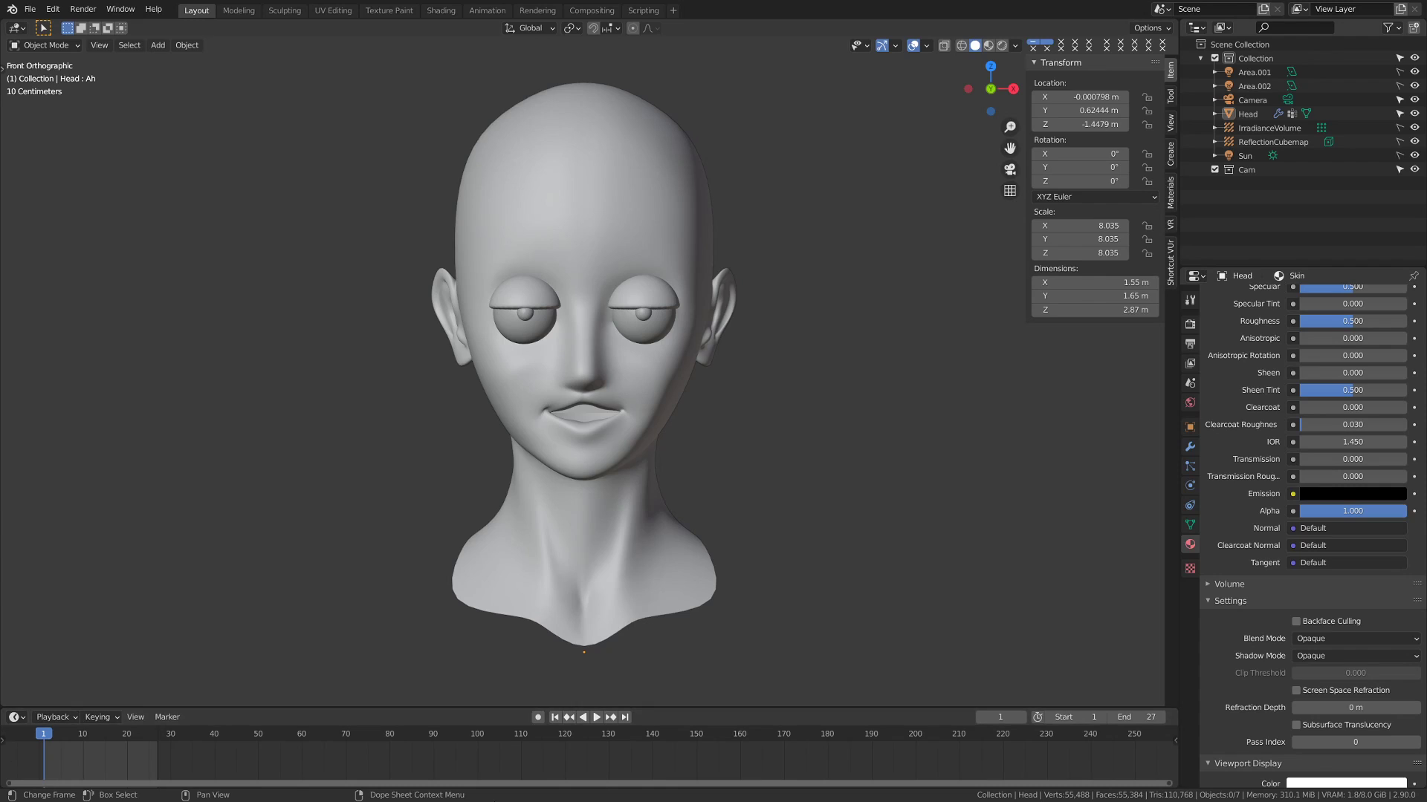
Go to frame 2, stop playback and enlarge the timeline area.
{"action": "left_click", "coordinate": [48, 736]}
{"action": "left_click", "coordinate": [52, 717]}
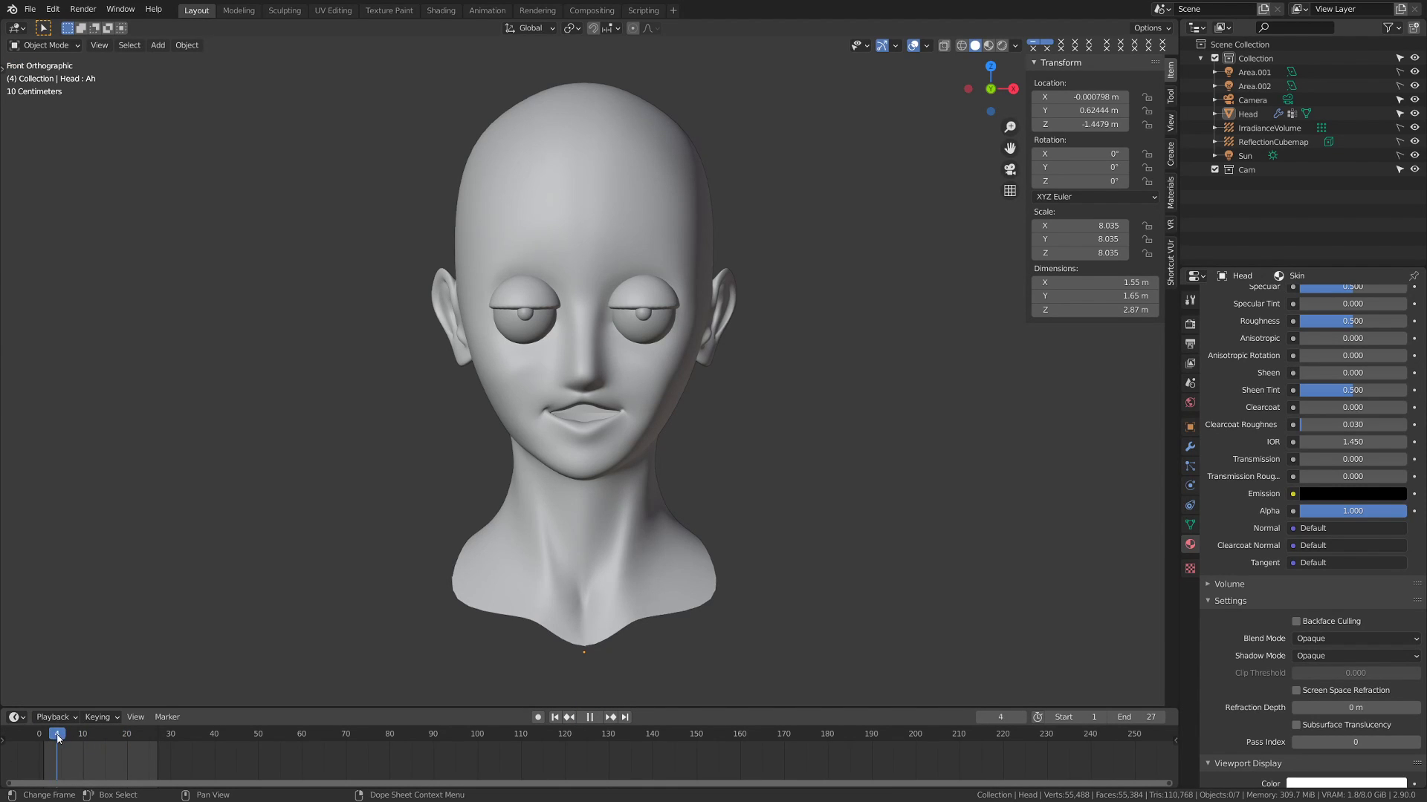
{"action": "key", "text": "space"}
{"action": "left_click_drag", "start_coordinate": [130, 706], "coordinate": [131, 587]}
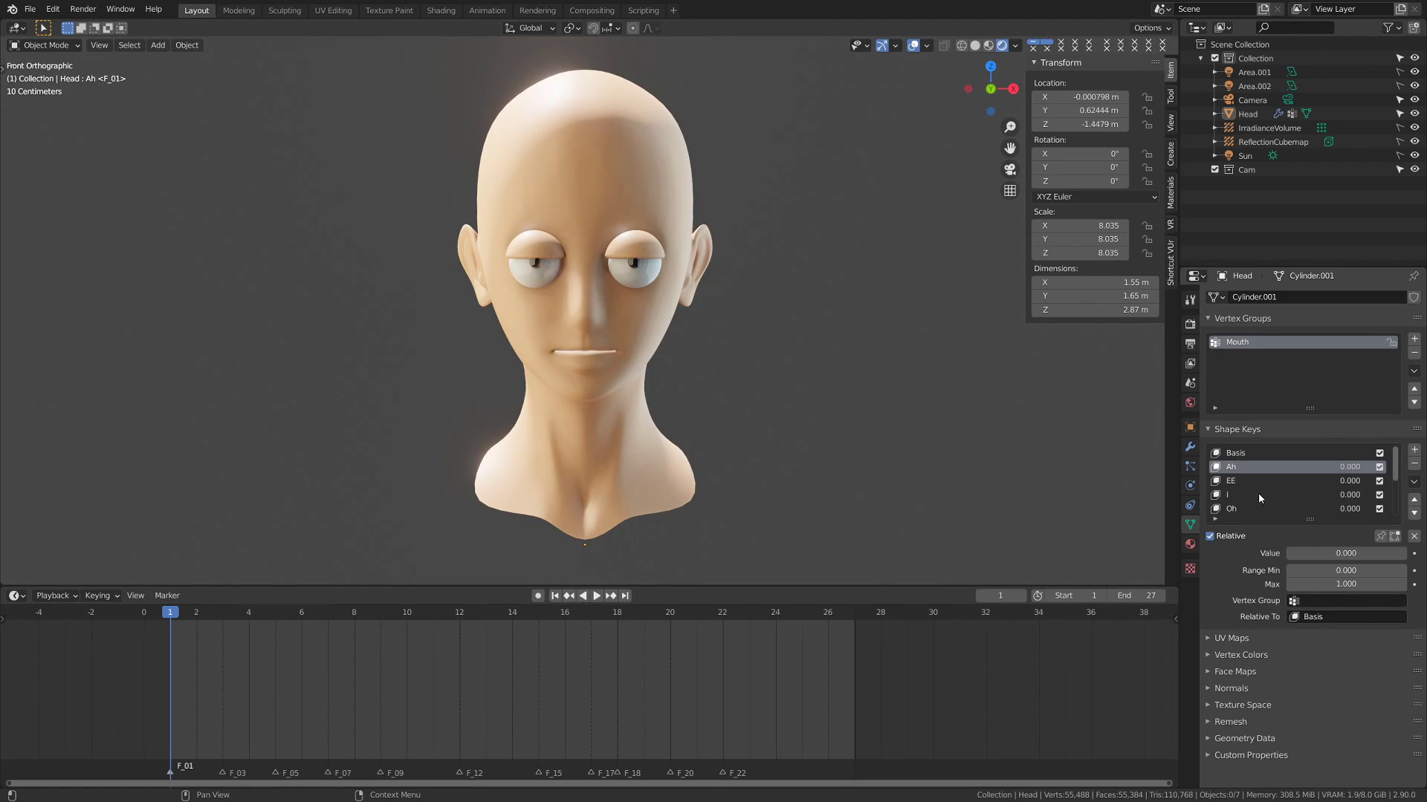
Select the MM shape key and raise its value to full strength.
{"action": "left_click", "coordinate": [1253, 454]}
{"action": "scroll", "coordinate": [1265, 492], "scroll_direction": "down", "scroll_amount": 2}
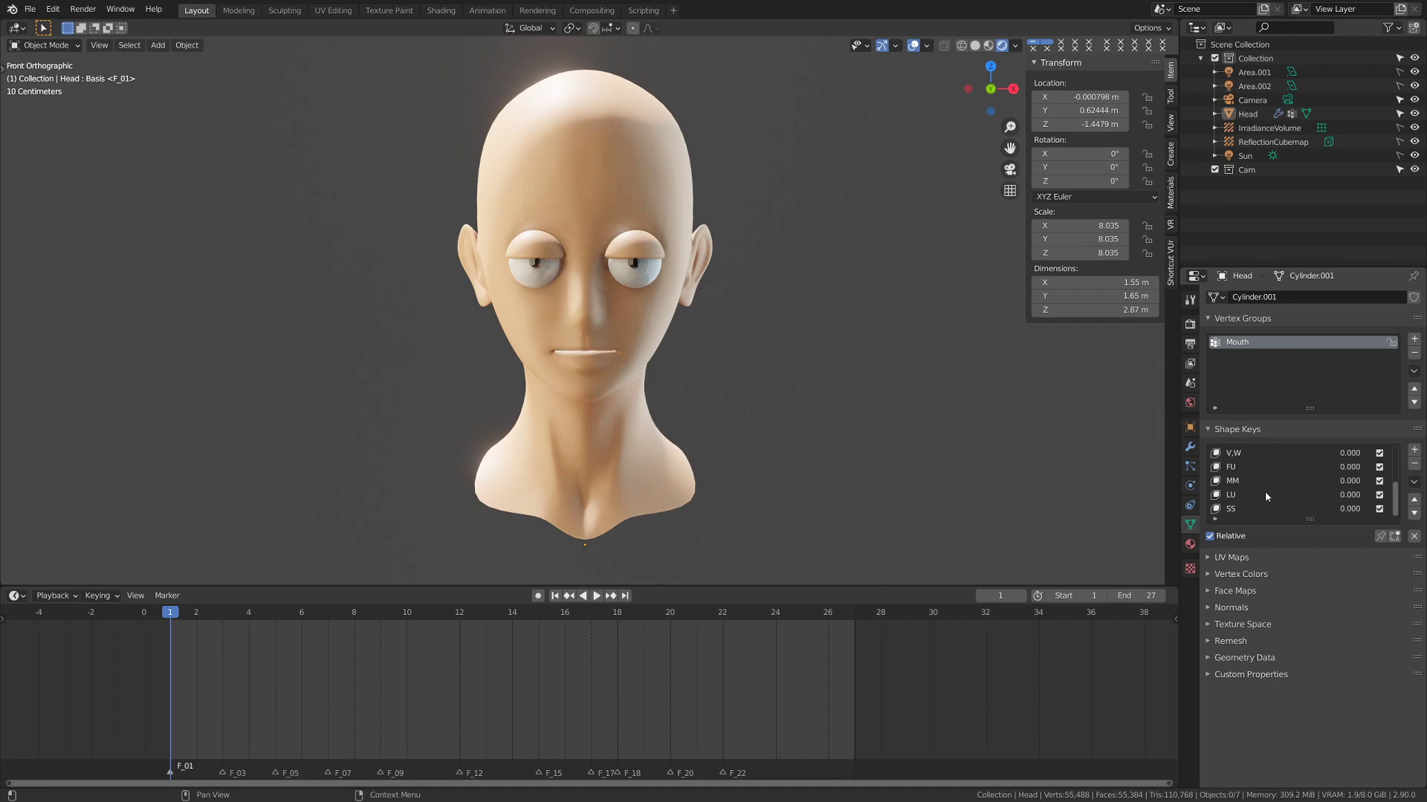
{"action": "left_click", "coordinate": [1249, 480]}
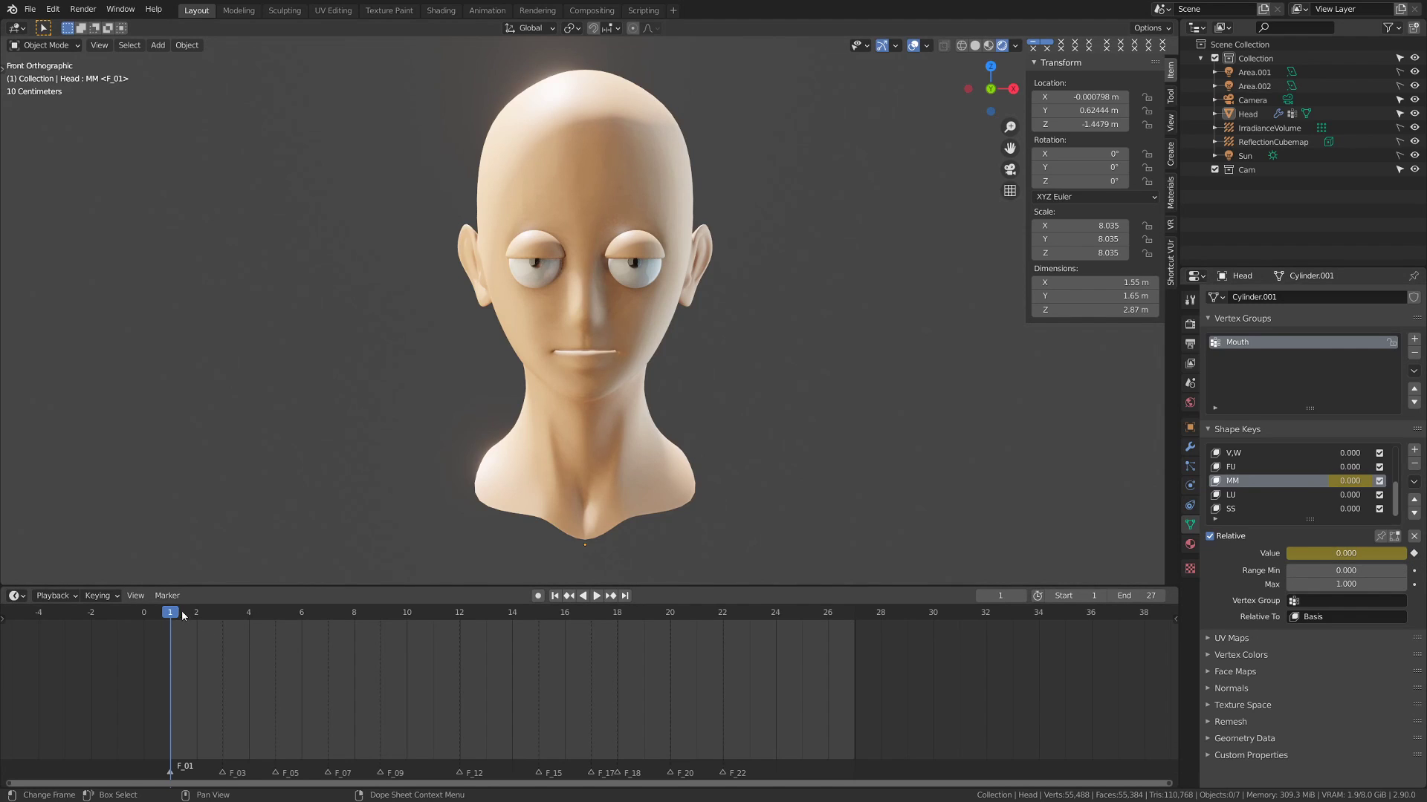
{"action": "key", "text": "space"}
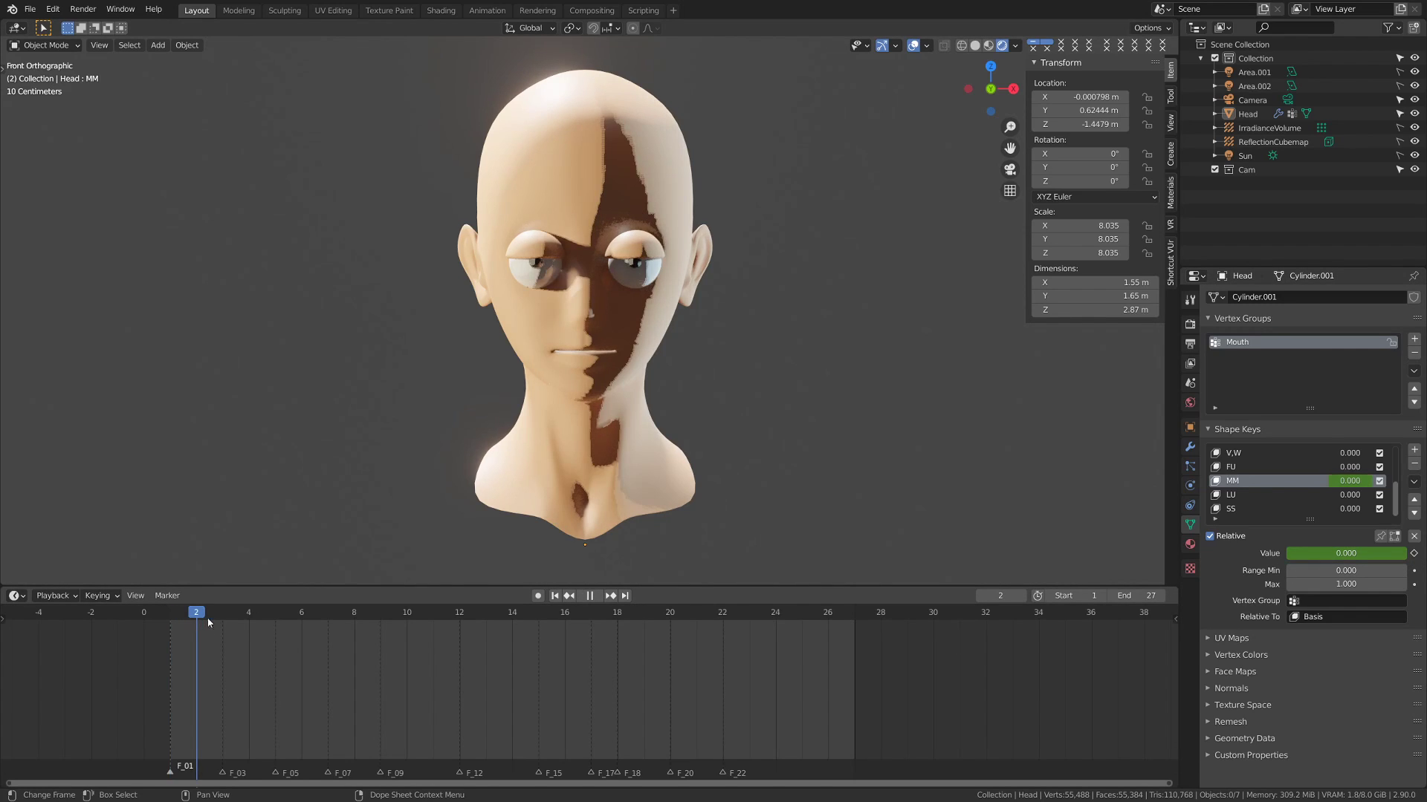
{"action": "key", "text": "space"}
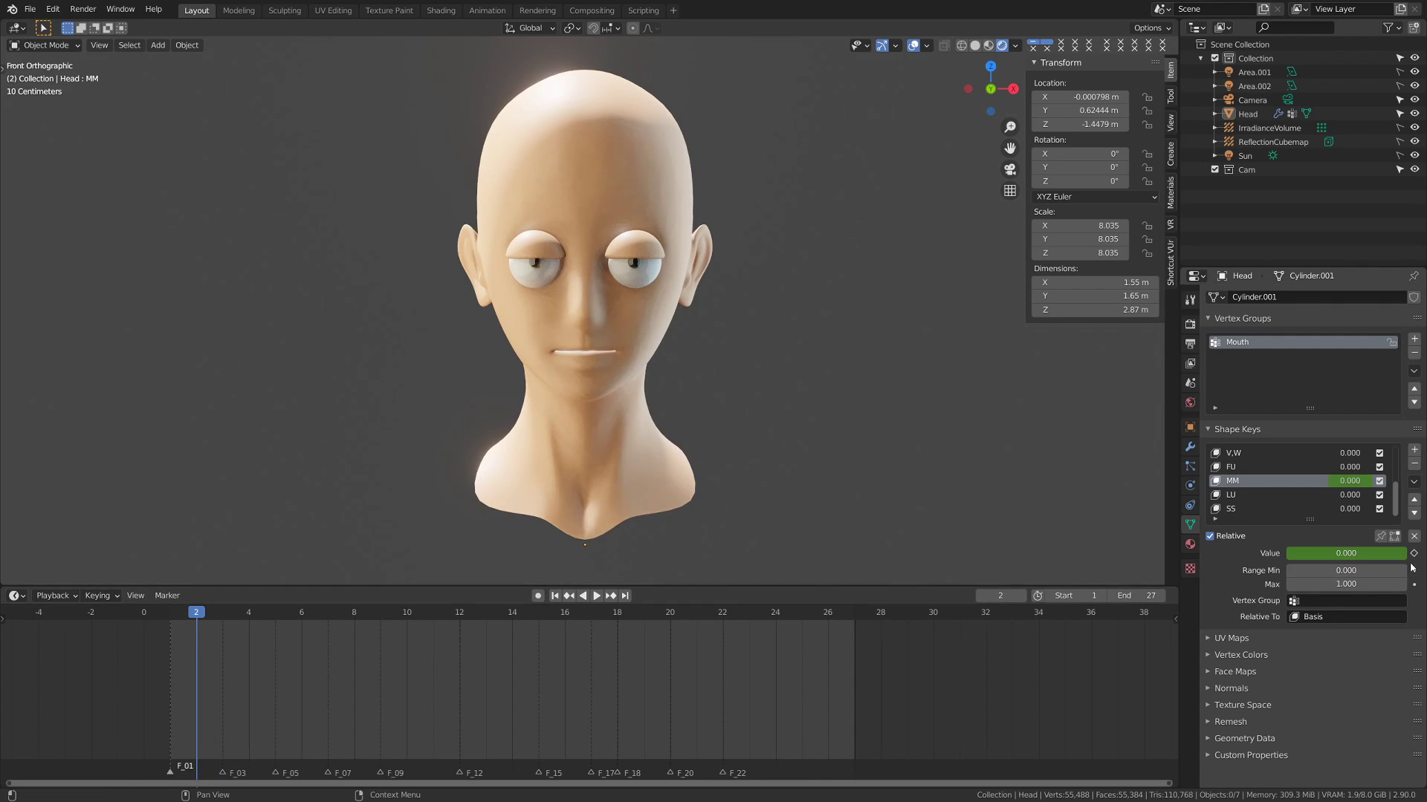
{"action": "left_click_drag", "start_coordinate": [1330, 553], "coordinate": [1375, 552]}
Turn on auto-keying, set the I shape key to full, then key it back to zero.
{"action": "key", "text": "Left"}
{"action": "key", "text": "Right"}
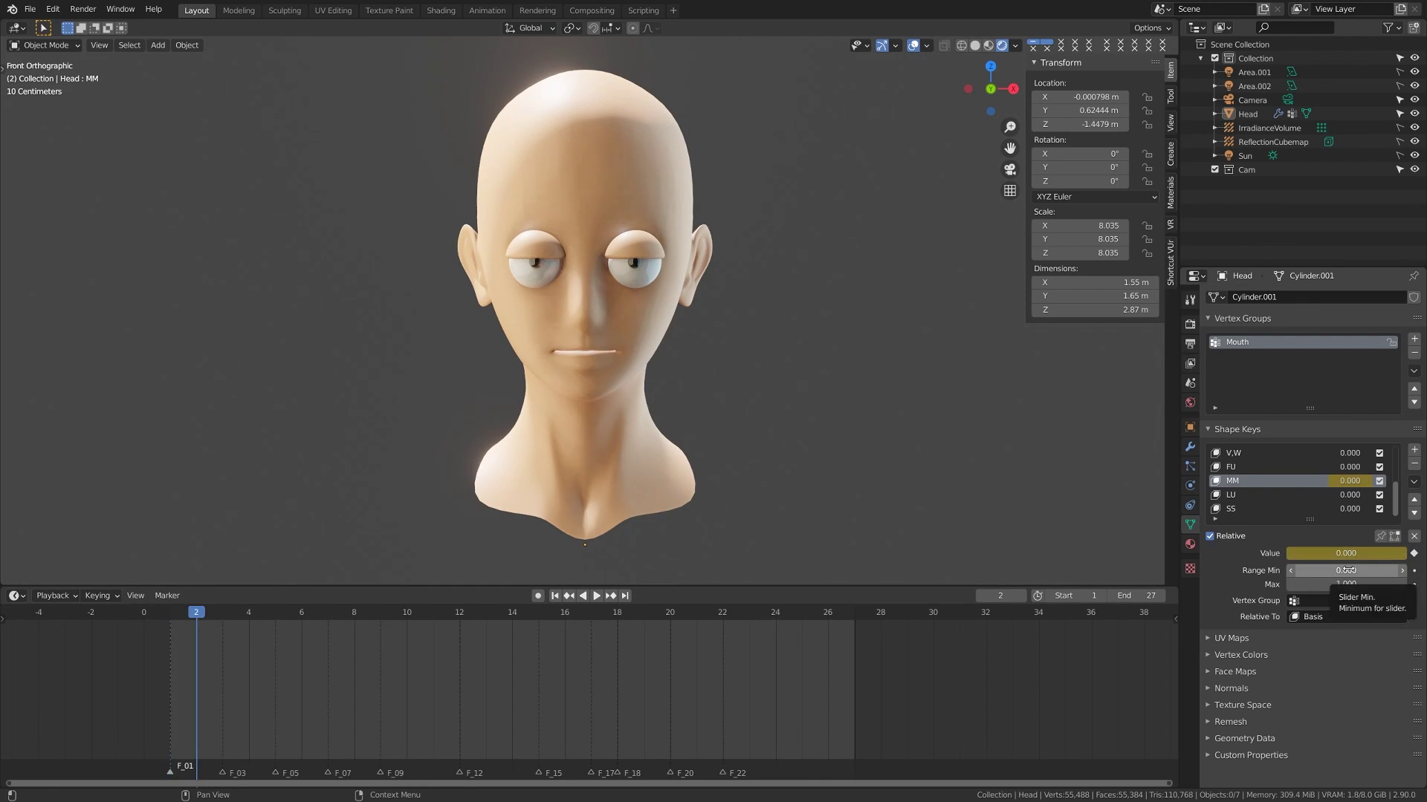
{"action": "scroll", "coordinate": [1291, 498], "scroll_direction": "up", "scroll_amount": 4, "text": "ctrl"}
{"action": "left_click", "coordinate": [537, 595]}
{"action": "key", "text": "Right"}
{"action": "key", "text": "Right"}
{"action": "left_click_drag", "start_coordinate": [1322, 552], "coordinate": [1372, 563]}
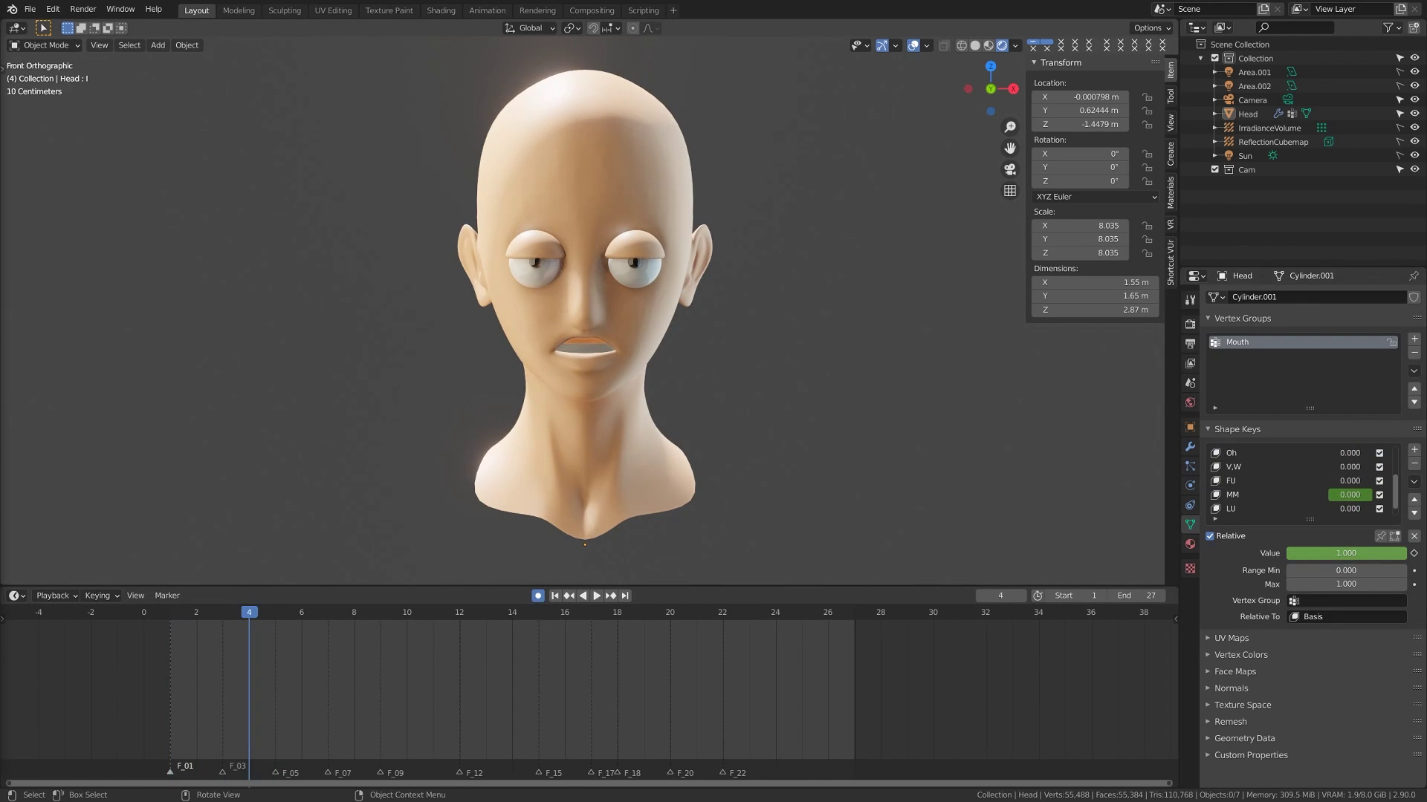
{"action": "key", "text": "BackSpace"}
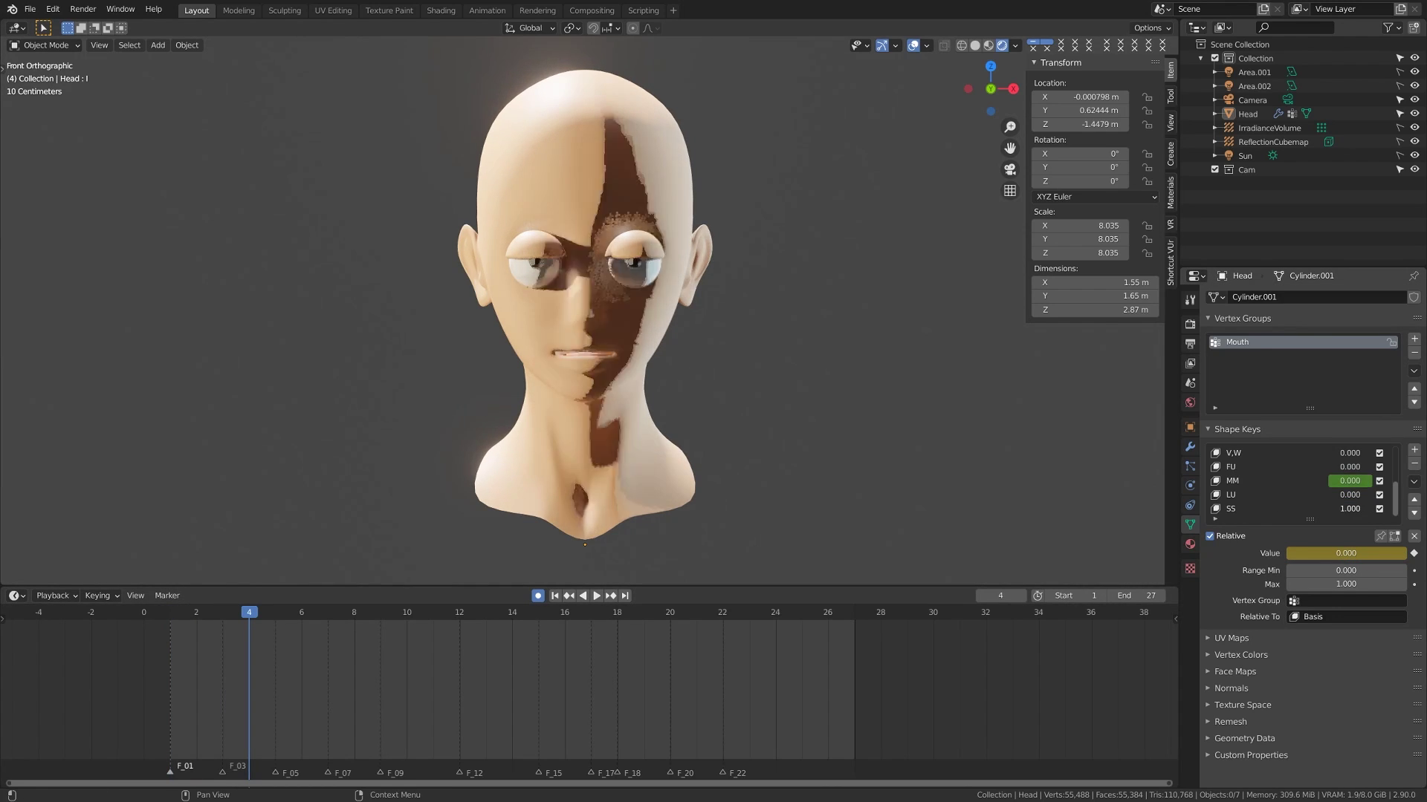
Set the SS shape key to full strength and keyframe it between frames 4 and 10.
{"action": "key", "text": "Right"}
{"action": "left_click_drag", "start_coordinate": [1295, 559], "coordinate": [1348, 557]}
{"action": "key", "text": "Right"}
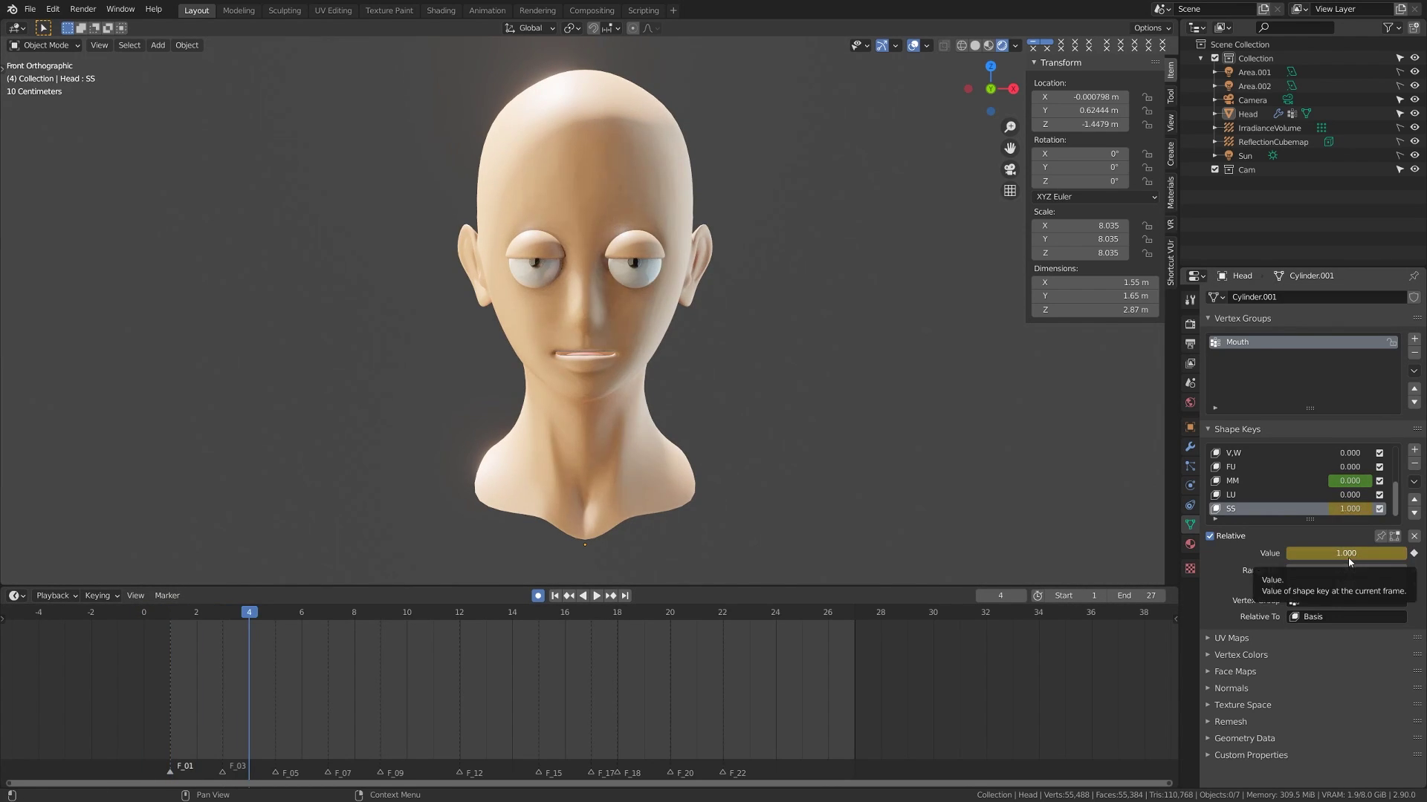
{"action": "key", "text": "Right"}
{"action": "scroll", "coordinate": [1299, 509], "scroll_direction": "up", "scroll_amount": 10, "text": "ctrl"}
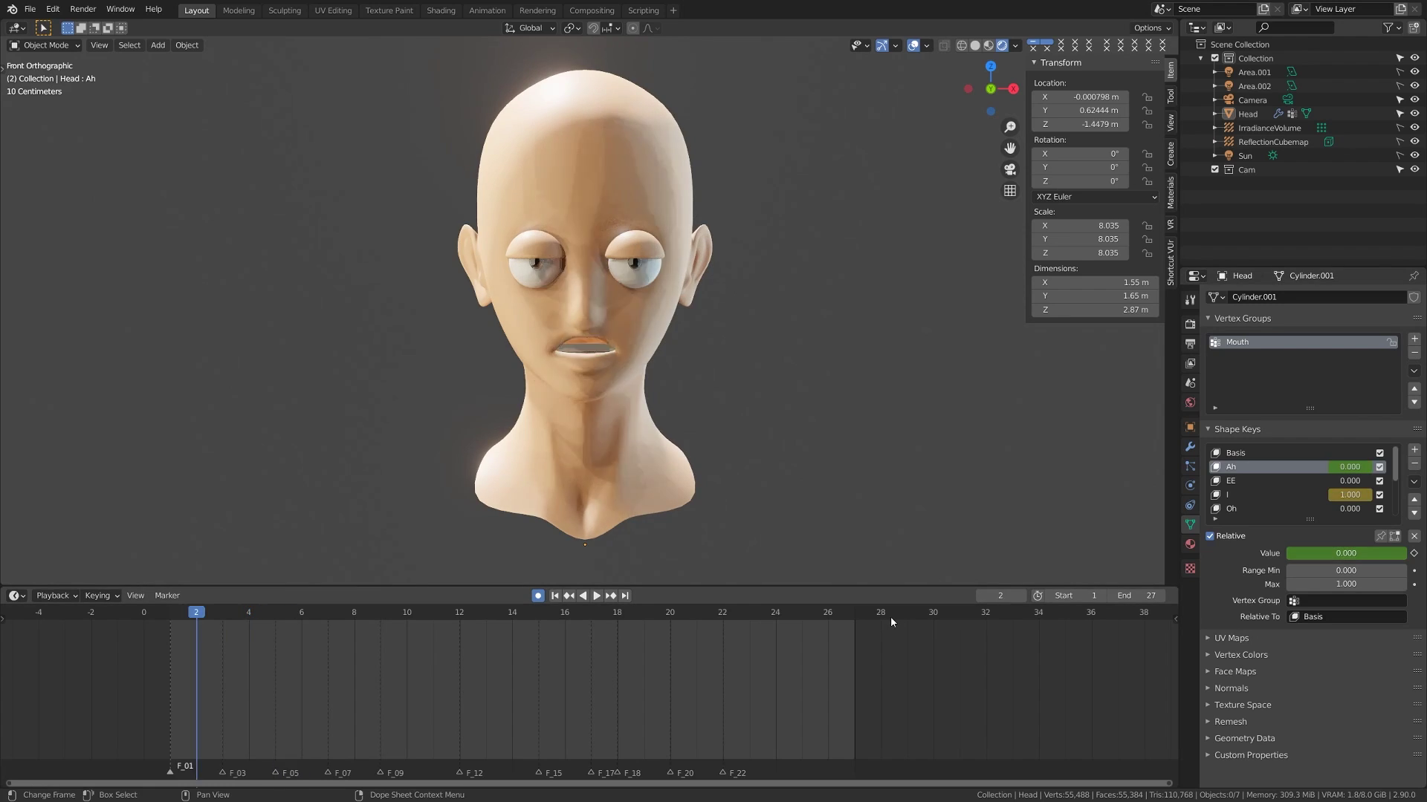
{"action": "scroll", "coordinate": [1298, 510], "scroll_direction": "down", "scroll_amount": 6, "text": "ctrl"}
{"action": "key", "text": "Right"}
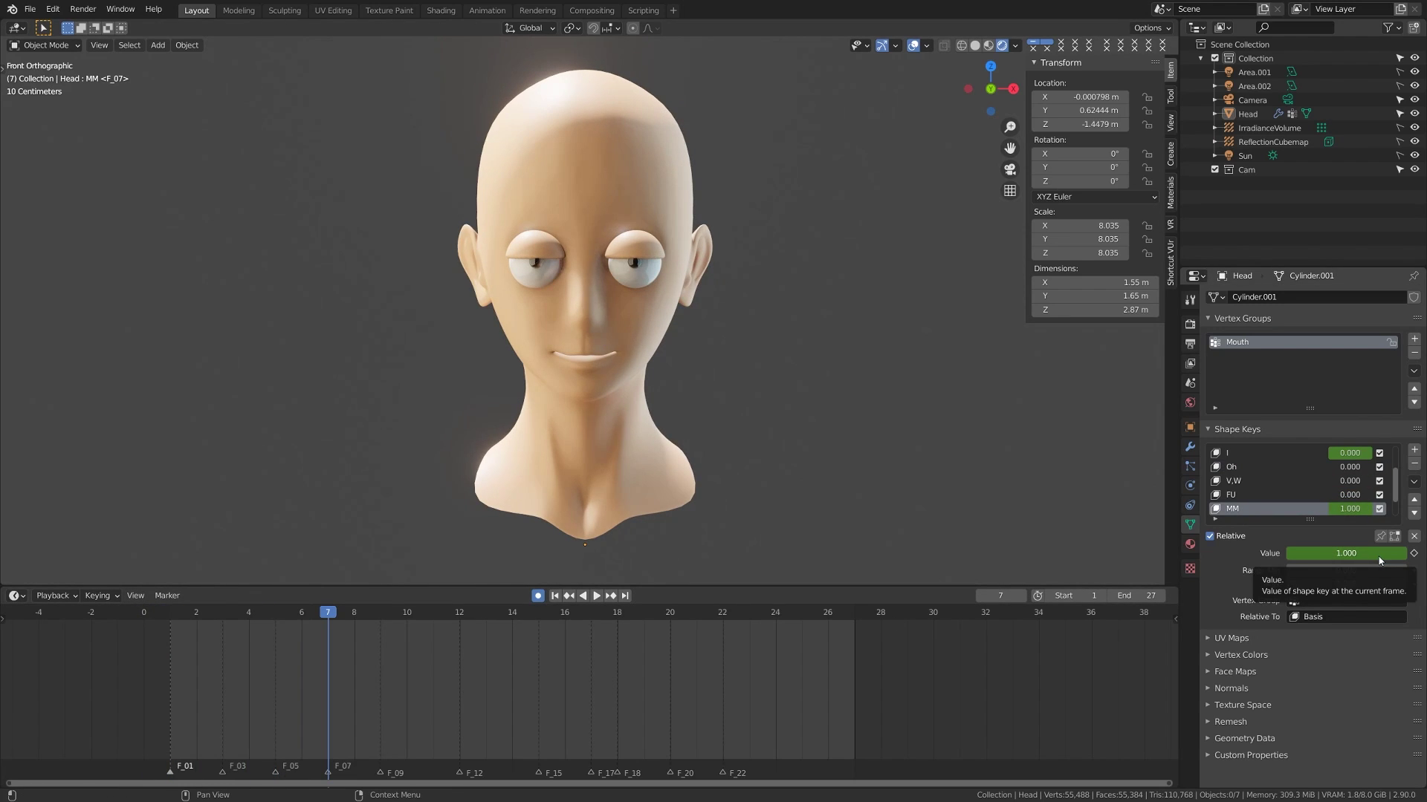
{"action": "key", "text": "Left"}
{"action": "scroll", "coordinate": [1300, 497], "scroll_direction": "down", "scroll_amount": 2, "text": "ctrl"}
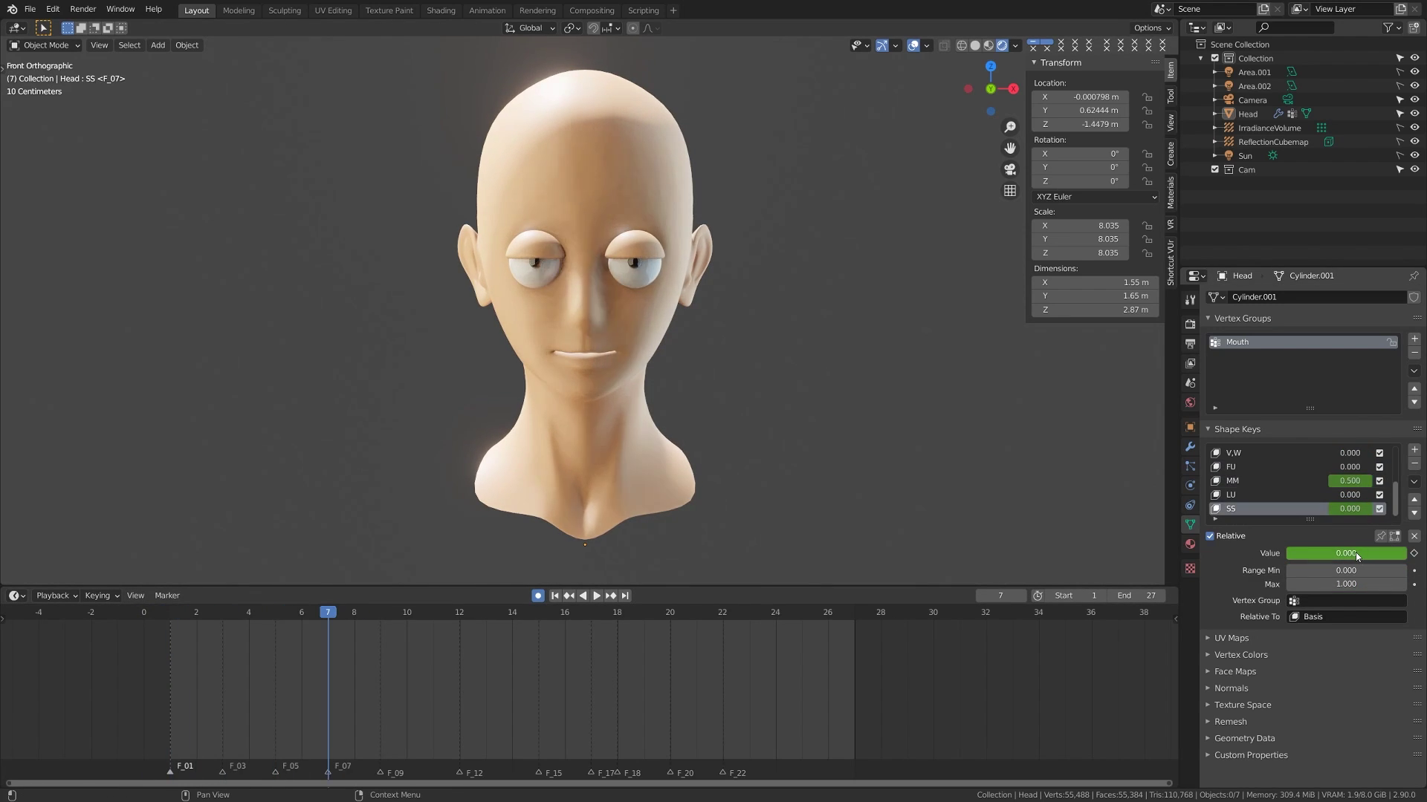
{"action": "key", "text": "Right"}
{"action": "key", "text": "Right"}
{"action": "key", "text": "Right"}
{"action": "key", "text": "i"}
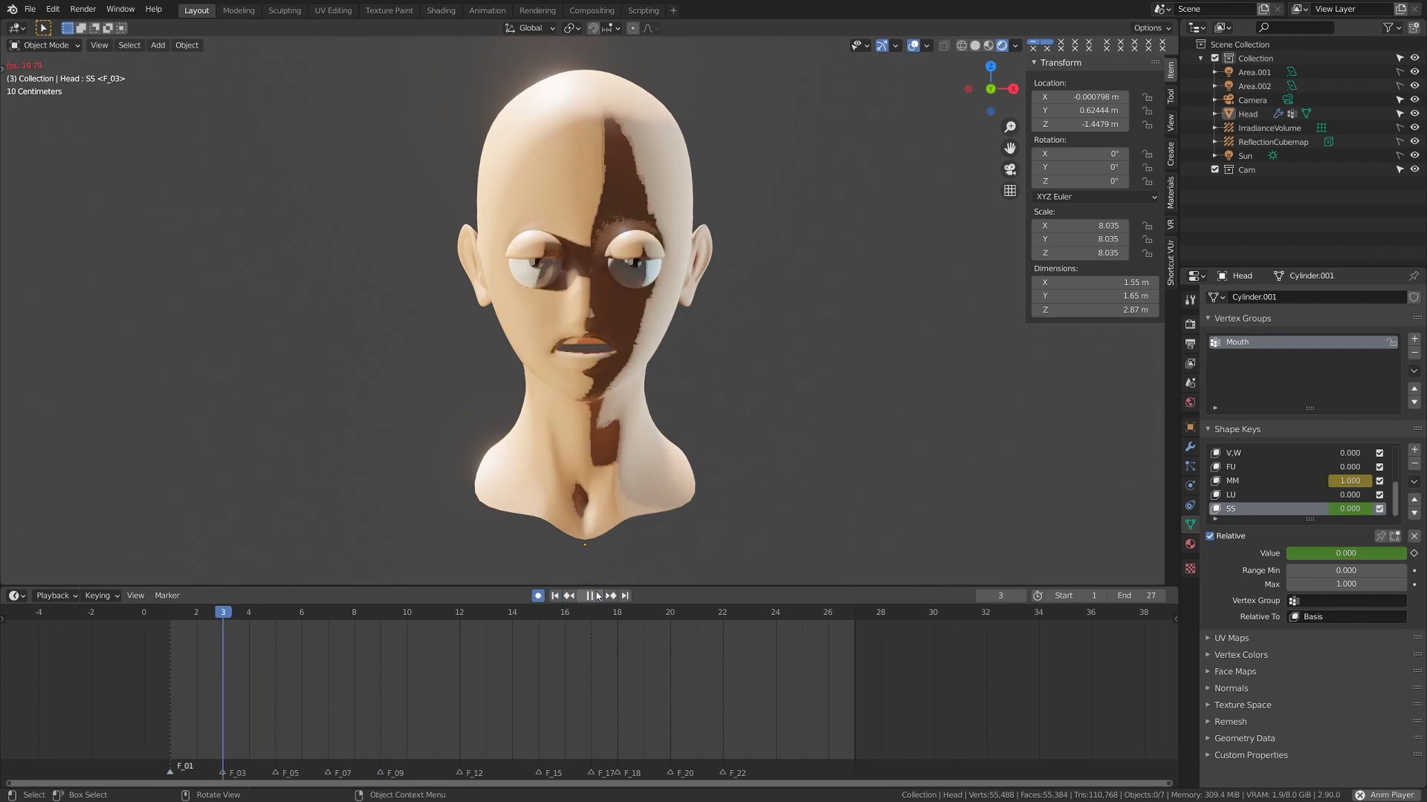
Jump to frame 18 and play back the lip-sync animation.
{"action": "key", "text": "Left"}
{"action": "scroll", "coordinate": [1342, 473], "scroll_direction": "up", "scroll_amount": 10, "text": "ctrl"}
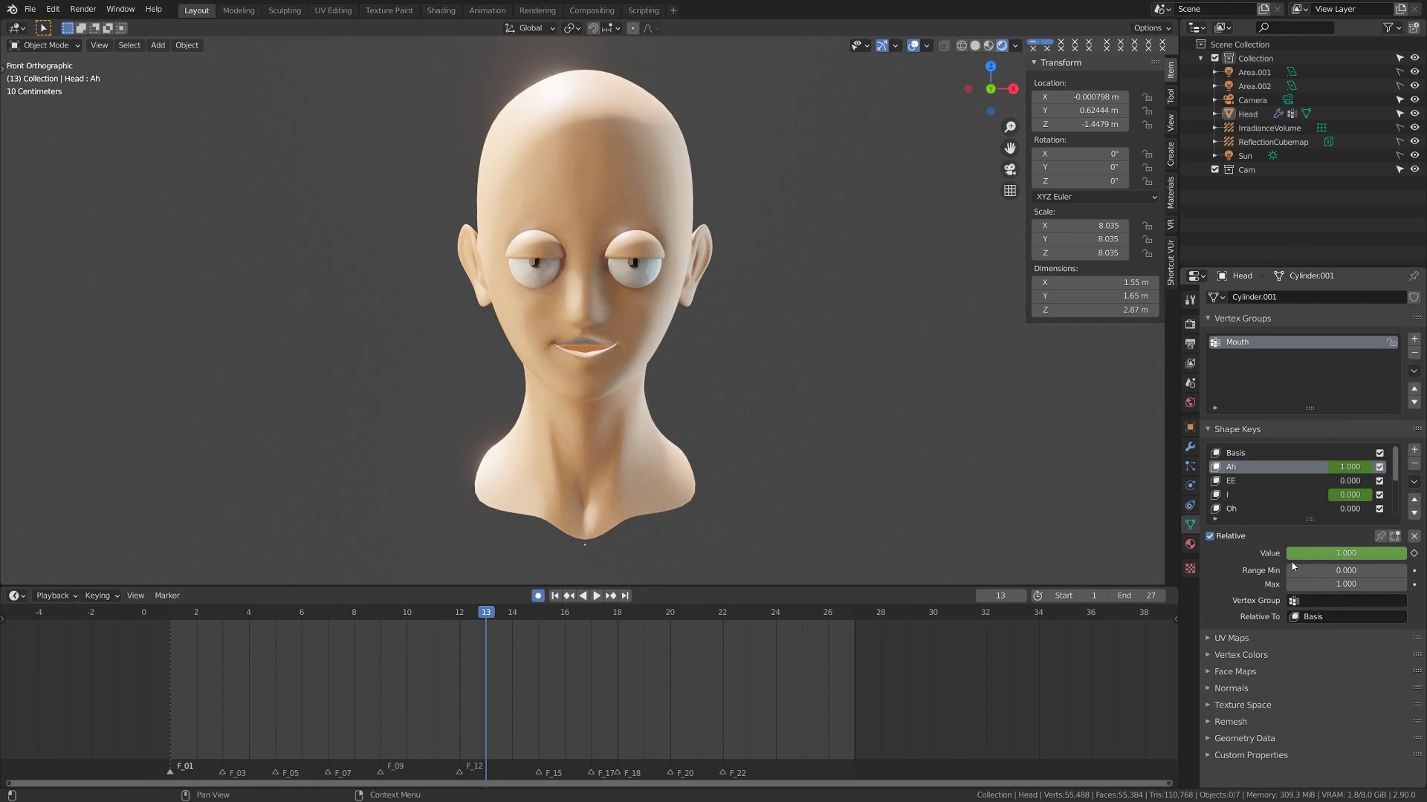
{"action": "scroll", "coordinate": [1300, 491], "scroll_direction": "down", "scroll_amount": 10, "text": "ctrl"}
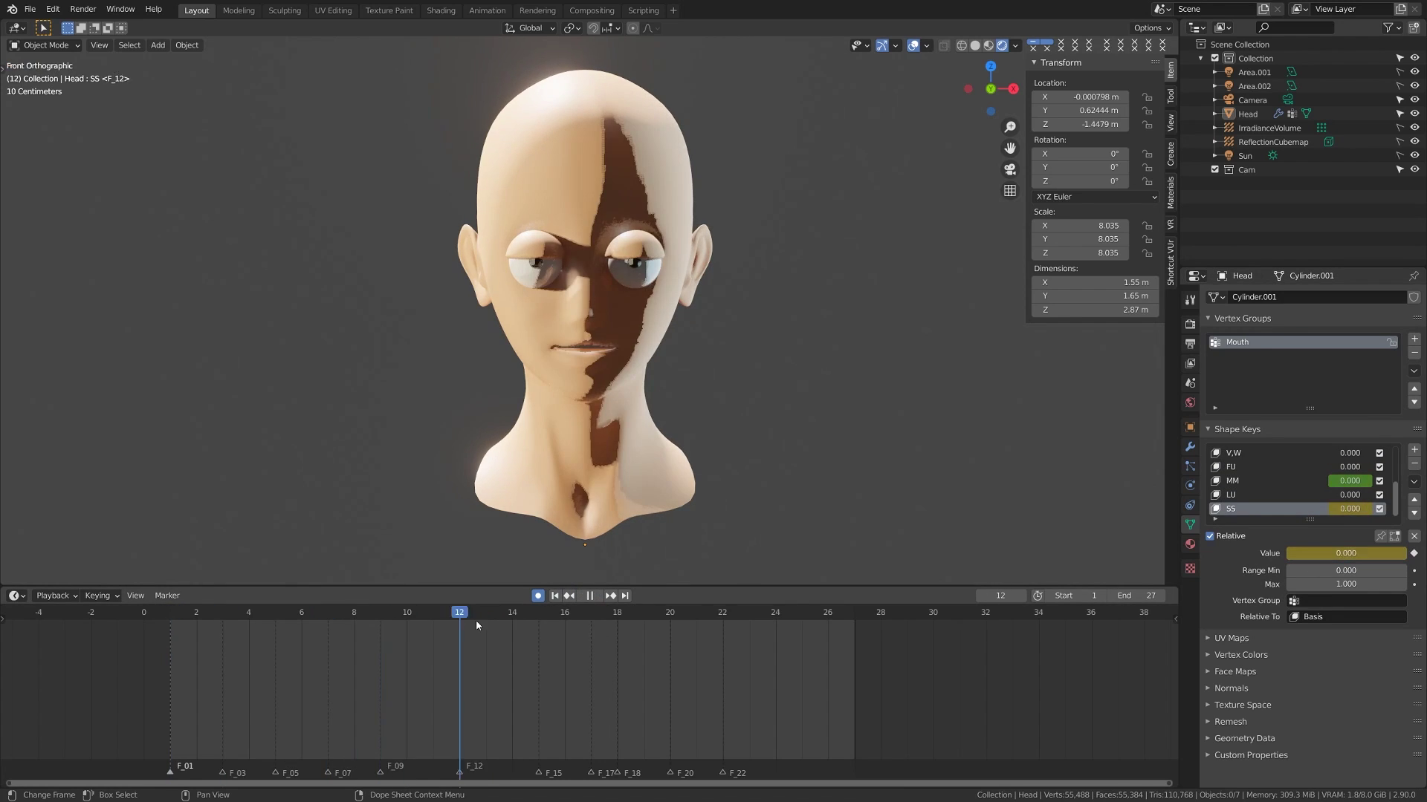
{"action": "left_click", "coordinate": [618, 622]}
{"action": "scroll", "coordinate": [1300, 490], "scroll_direction": "up", "scroll_amount": 3, "text": "ctrl"}
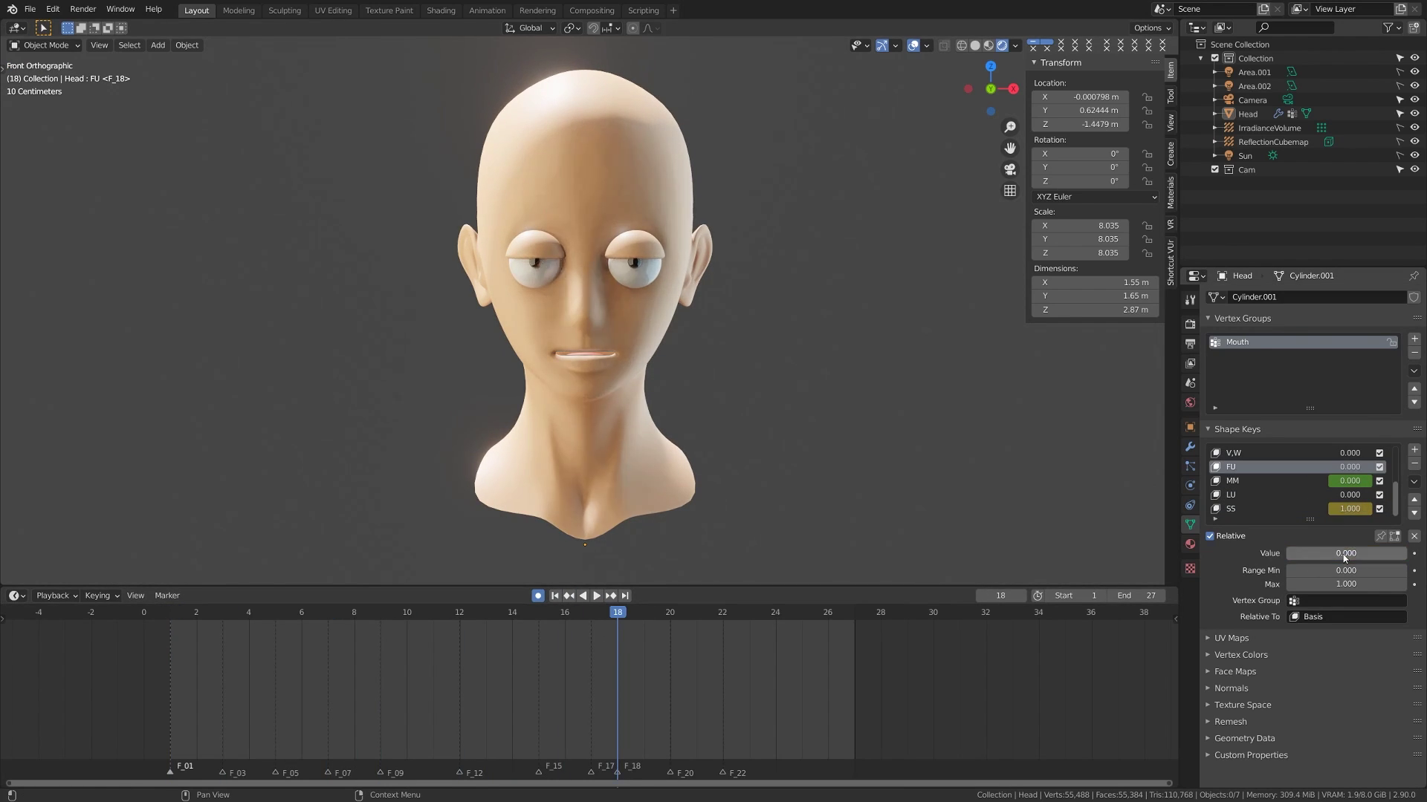
{"action": "scroll", "coordinate": [1300, 490], "scroll_direction": "down", "scroll_amount": 3, "text": "ctrl"}
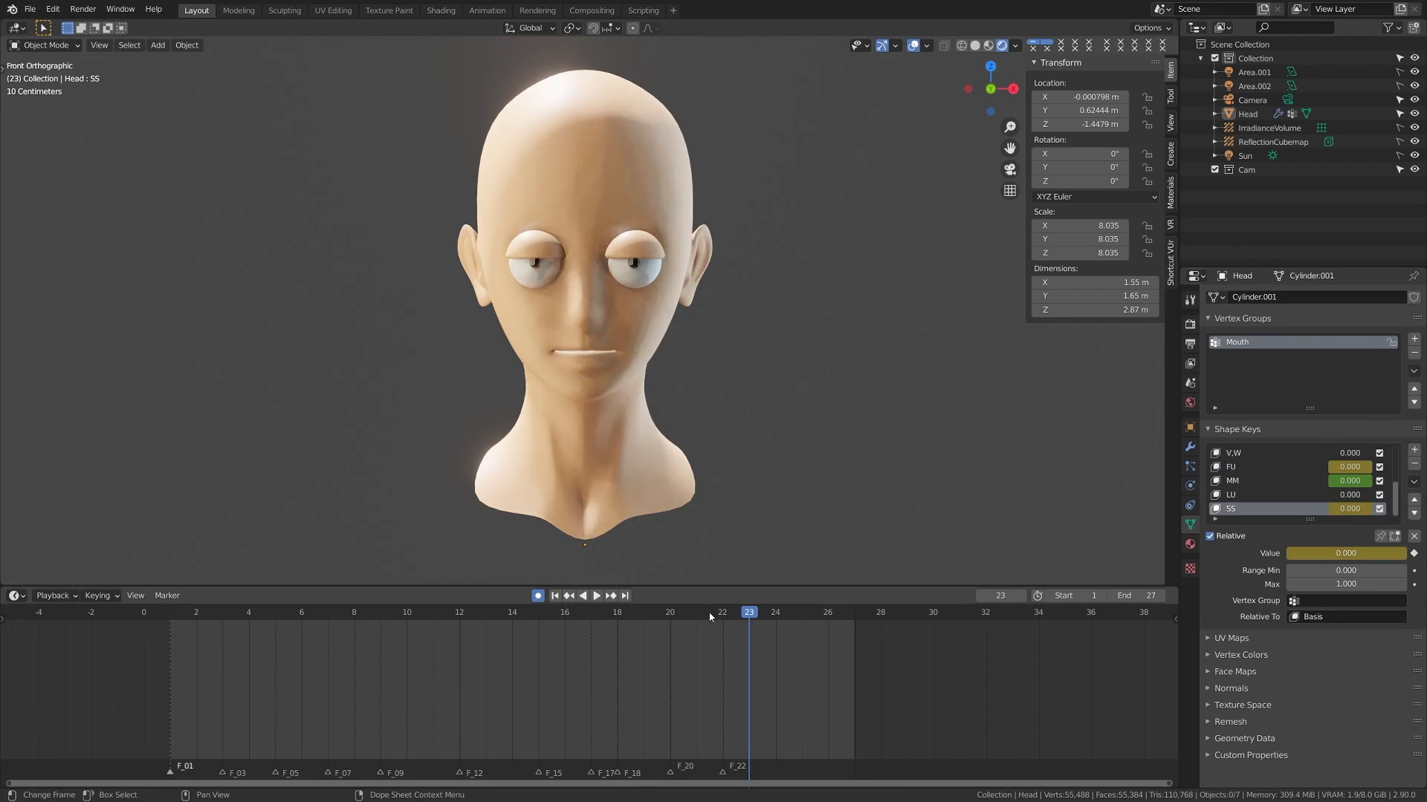
{"action": "left_click", "coordinate": [596, 596]}
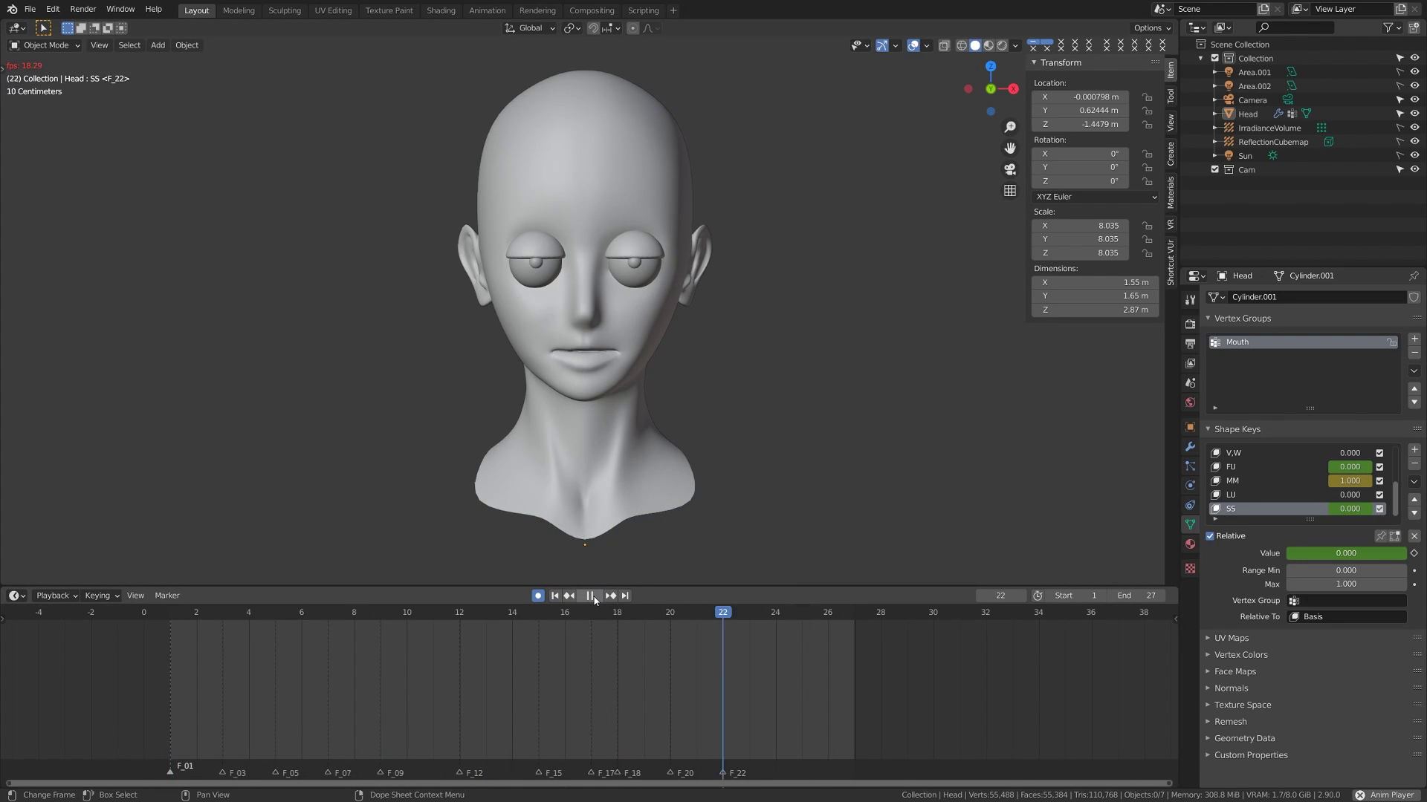
Stop playback, select the head and switch the viewport to rendered shading.
{"action": "left_click", "coordinate": [593, 600]}
{"action": "left_click", "coordinate": [560, 529]}
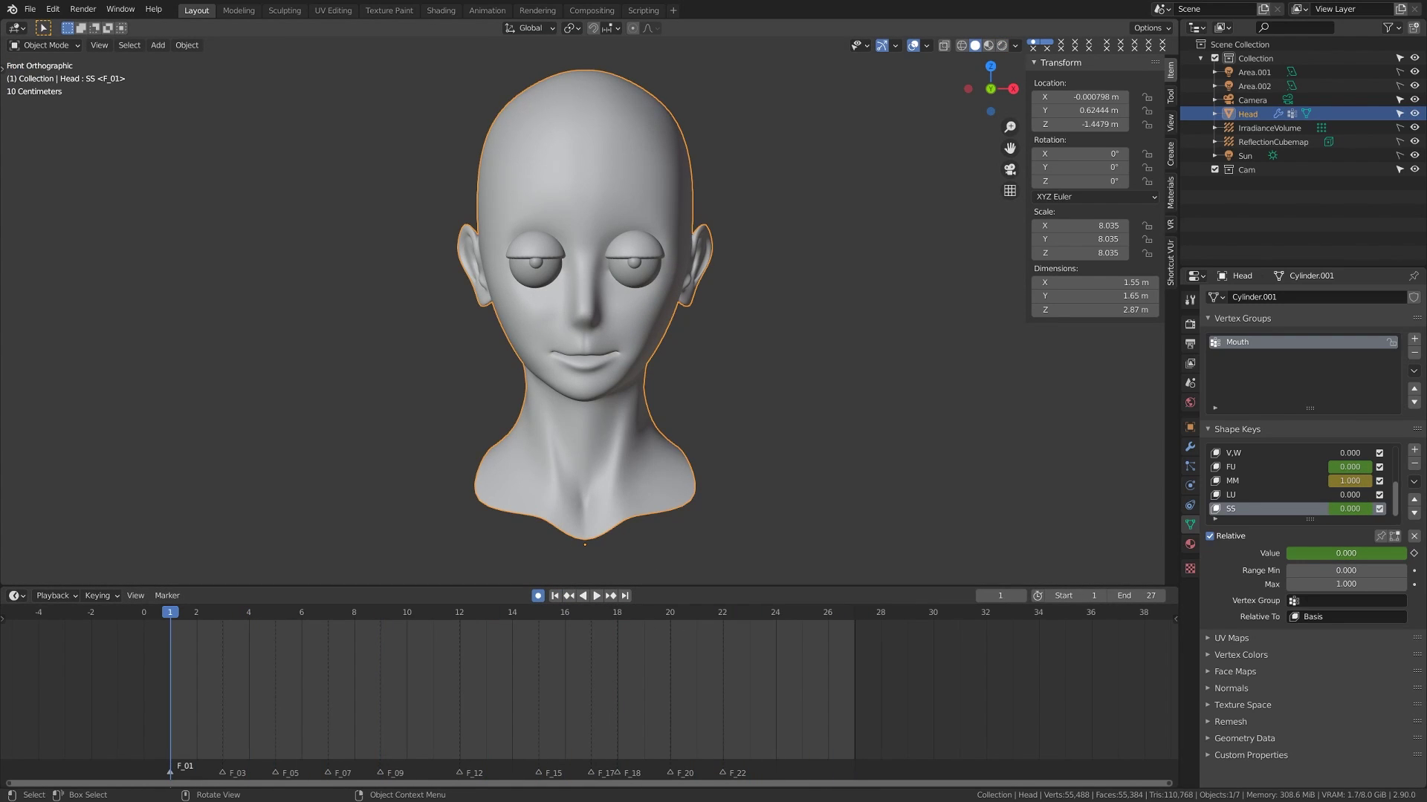
{"action": "key", "text": "z"}
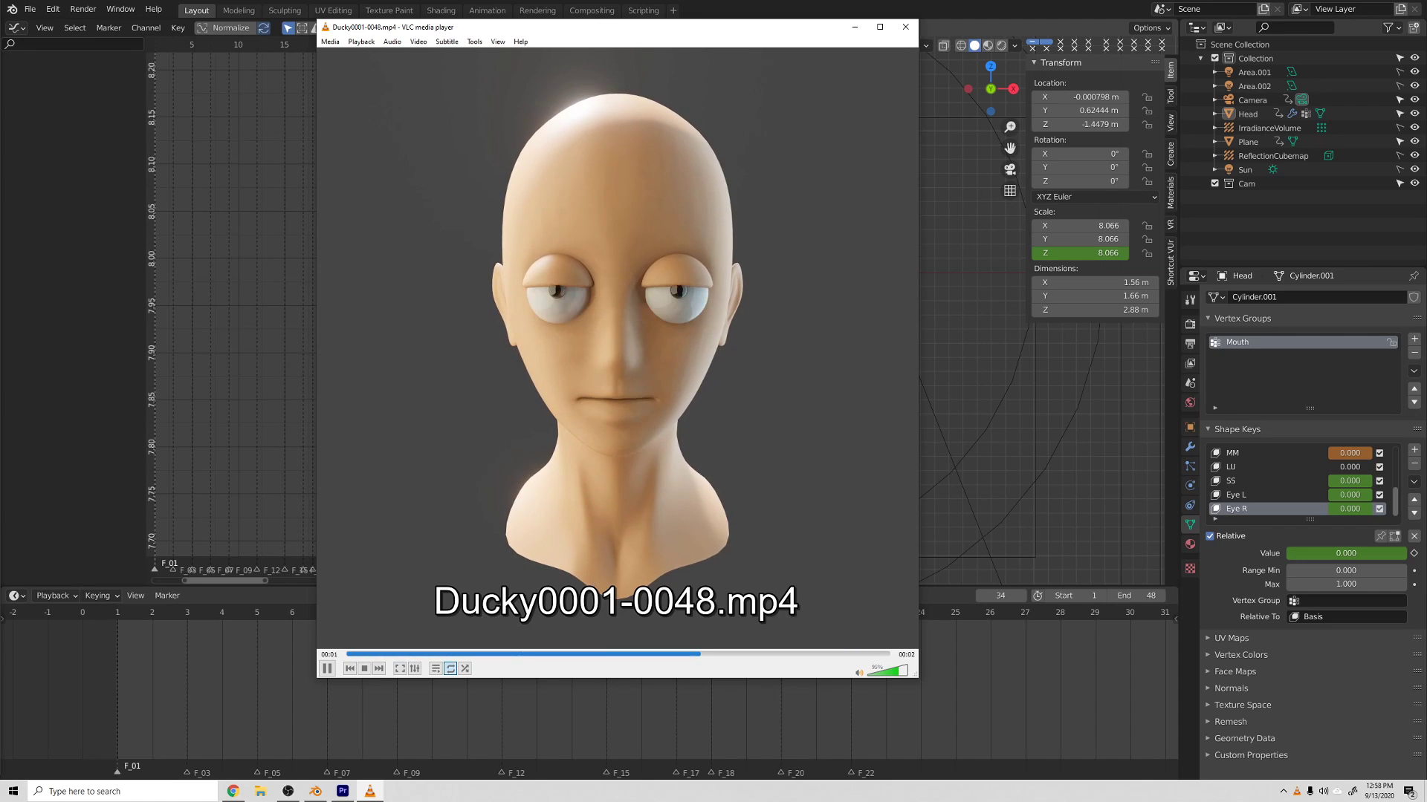
Move the Lino template's site heading slightly down.
{"action": "scroll", "coordinate": [1207, 274], "scroll_direction": "down", "scroll_amount": 15}
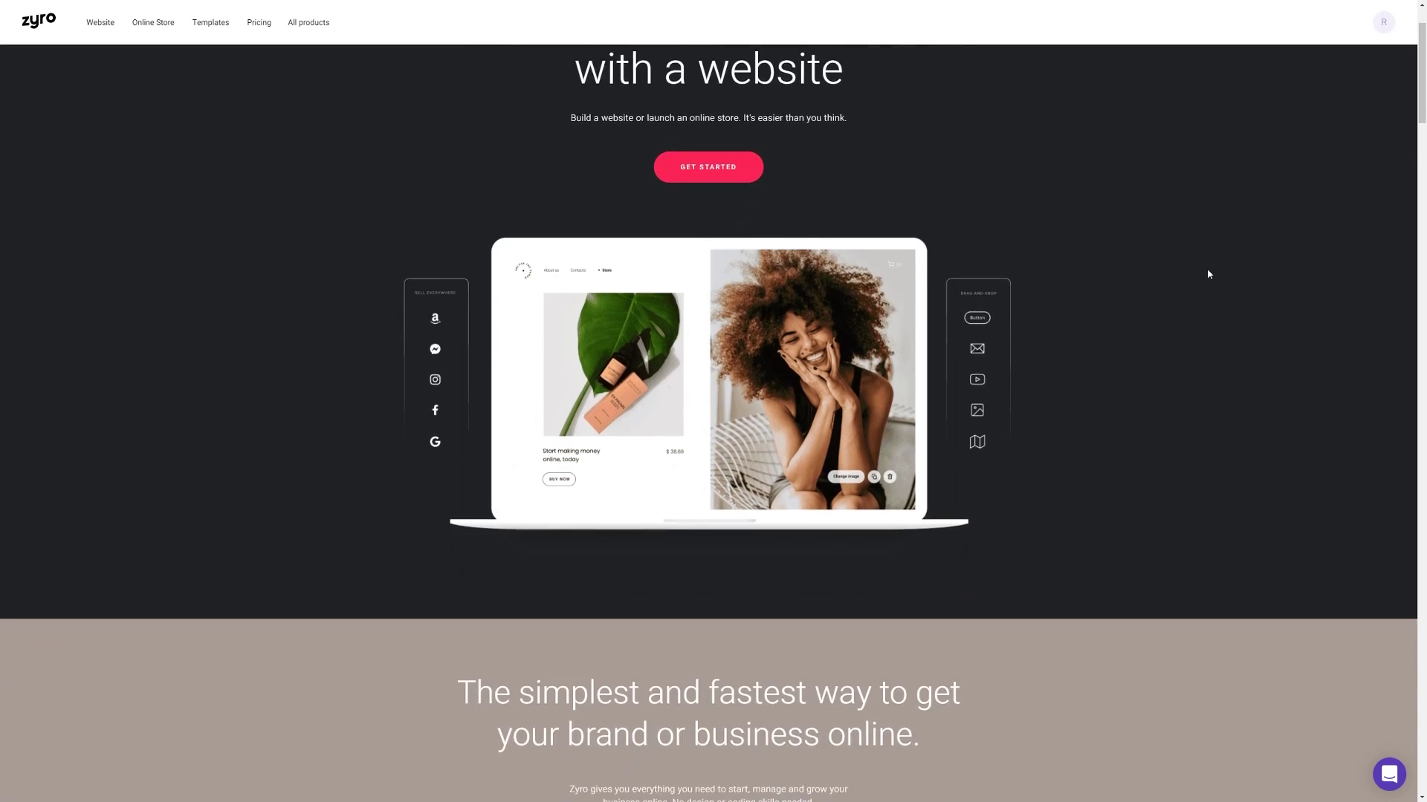
{"action": "scroll", "coordinate": [1207, 274], "scroll_direction": "down", "scroll_amount": 18}
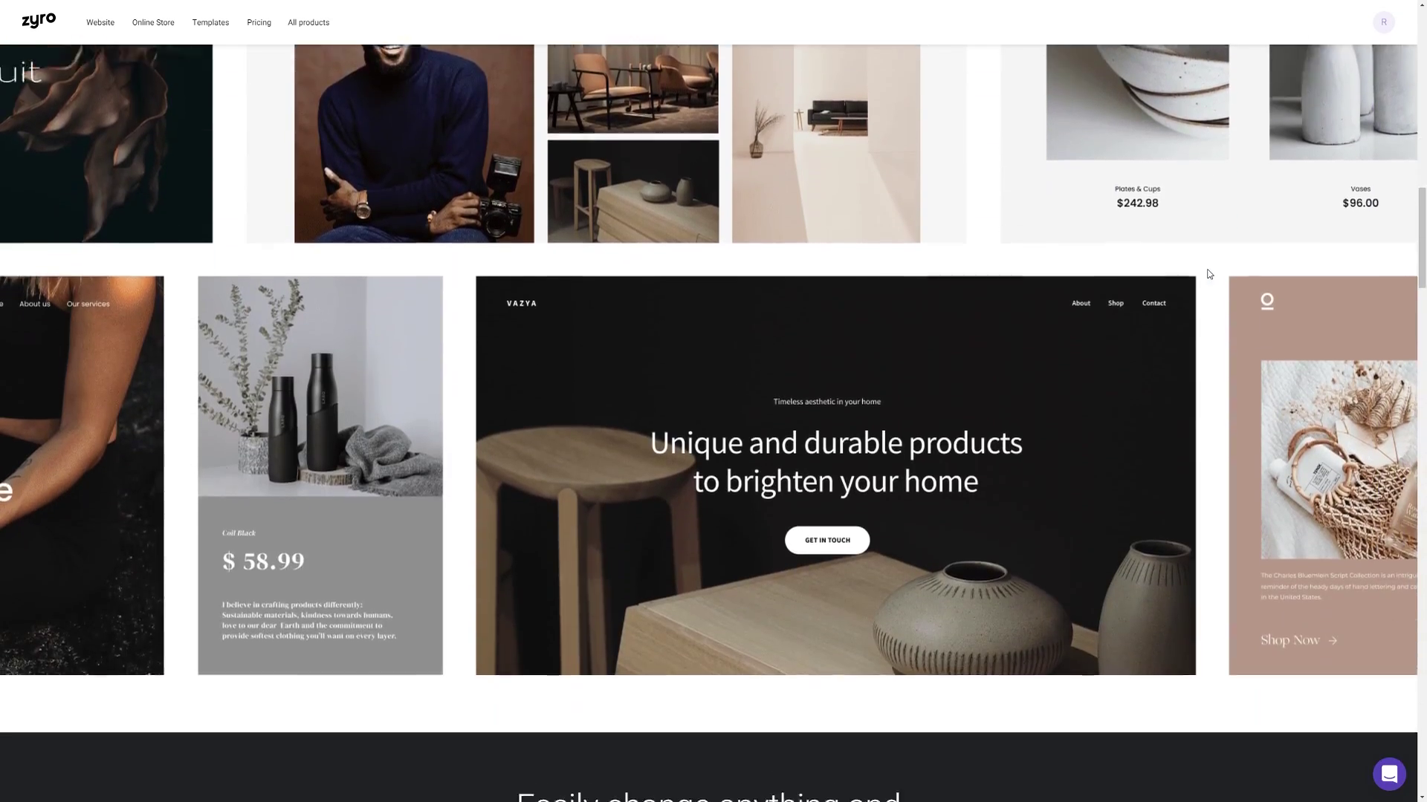
{"action": "scroll", "coordinate": [1206, 273], "scroll_direction": "down", "scroll_amount": 4}
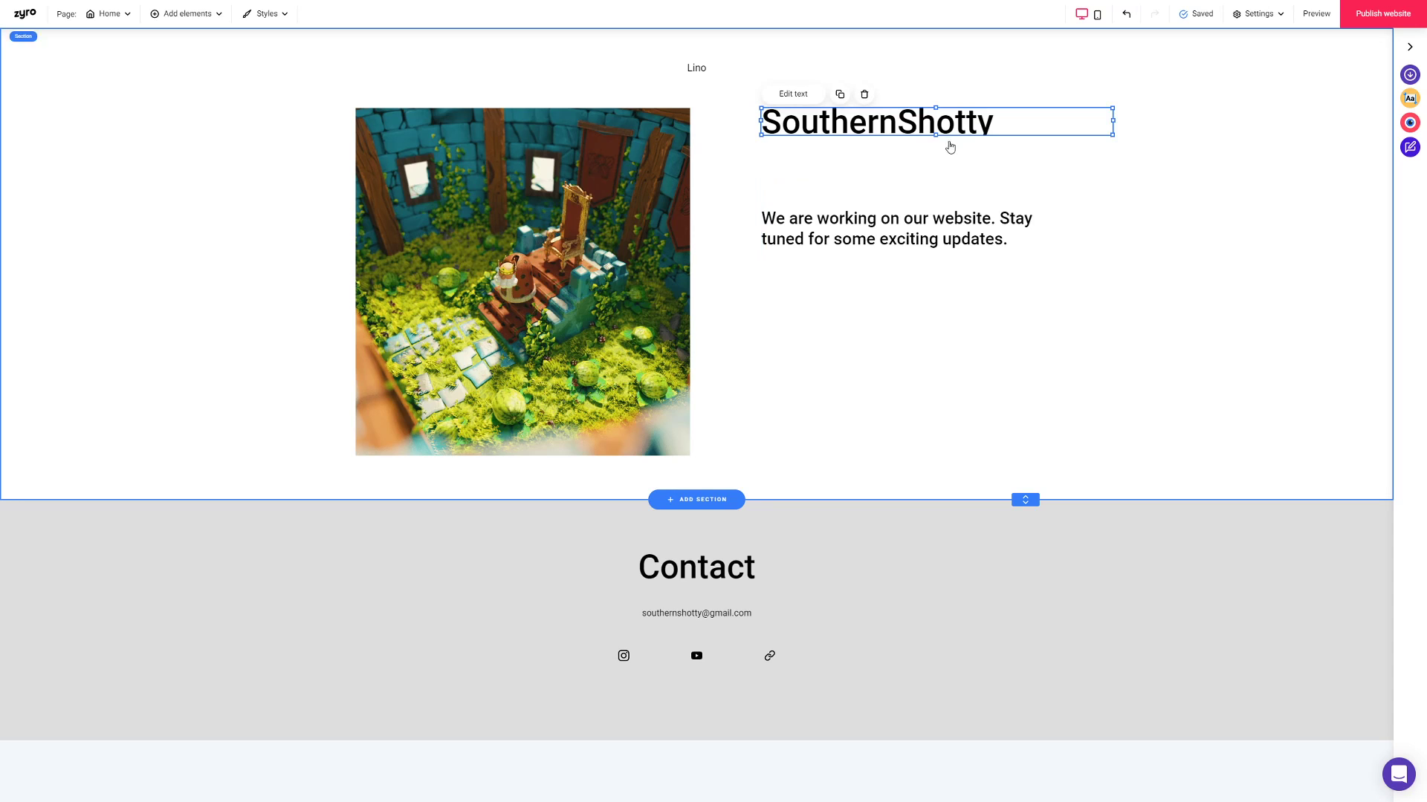
{"action": "left_click_drag", "start_coordinate": [937, 141], "coordinate": [938, 172]}
Edit the text block, then view the full preview of the Lino template.
{"action": "left_click", "coordinate": [835, 236]}
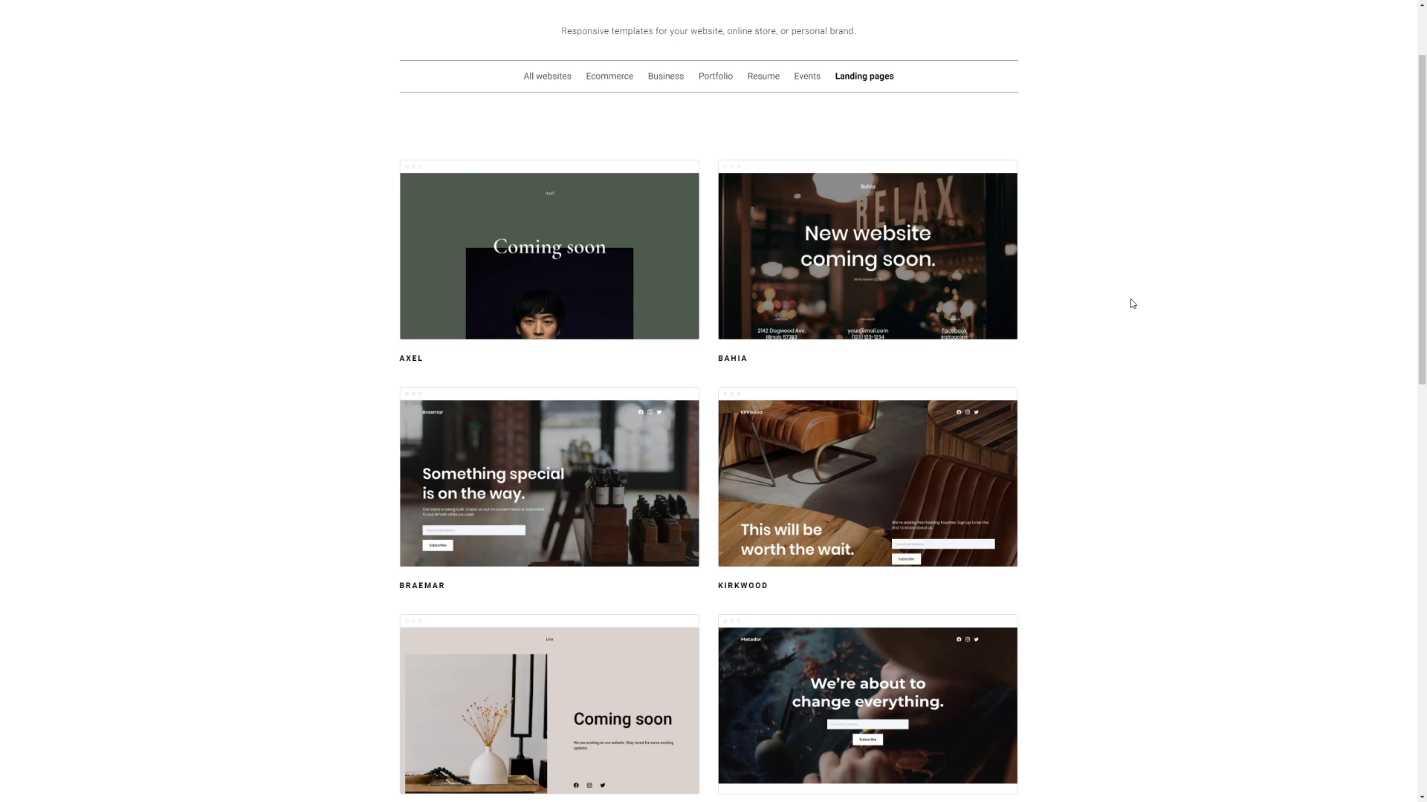
{"action": "scroll", "coordinate": [1131, 302], "scroll_direction": "down", "scroll_amount": 2}
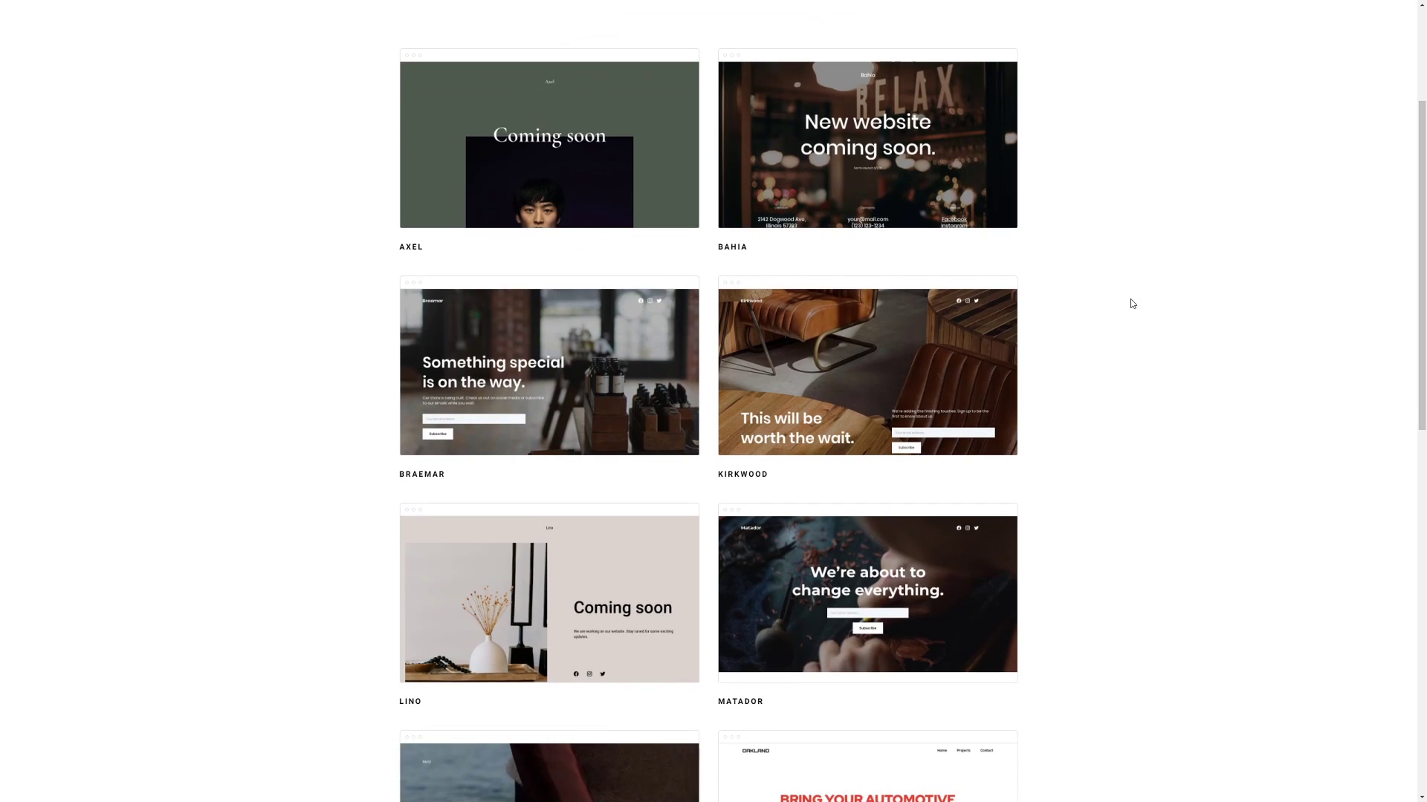
{"action": "scroll", "coordinate": [1130, 303], "scroll_direction": "down", "scroll_amount": 1}
{"action": "left_click", "coordinate": [684, 554]}
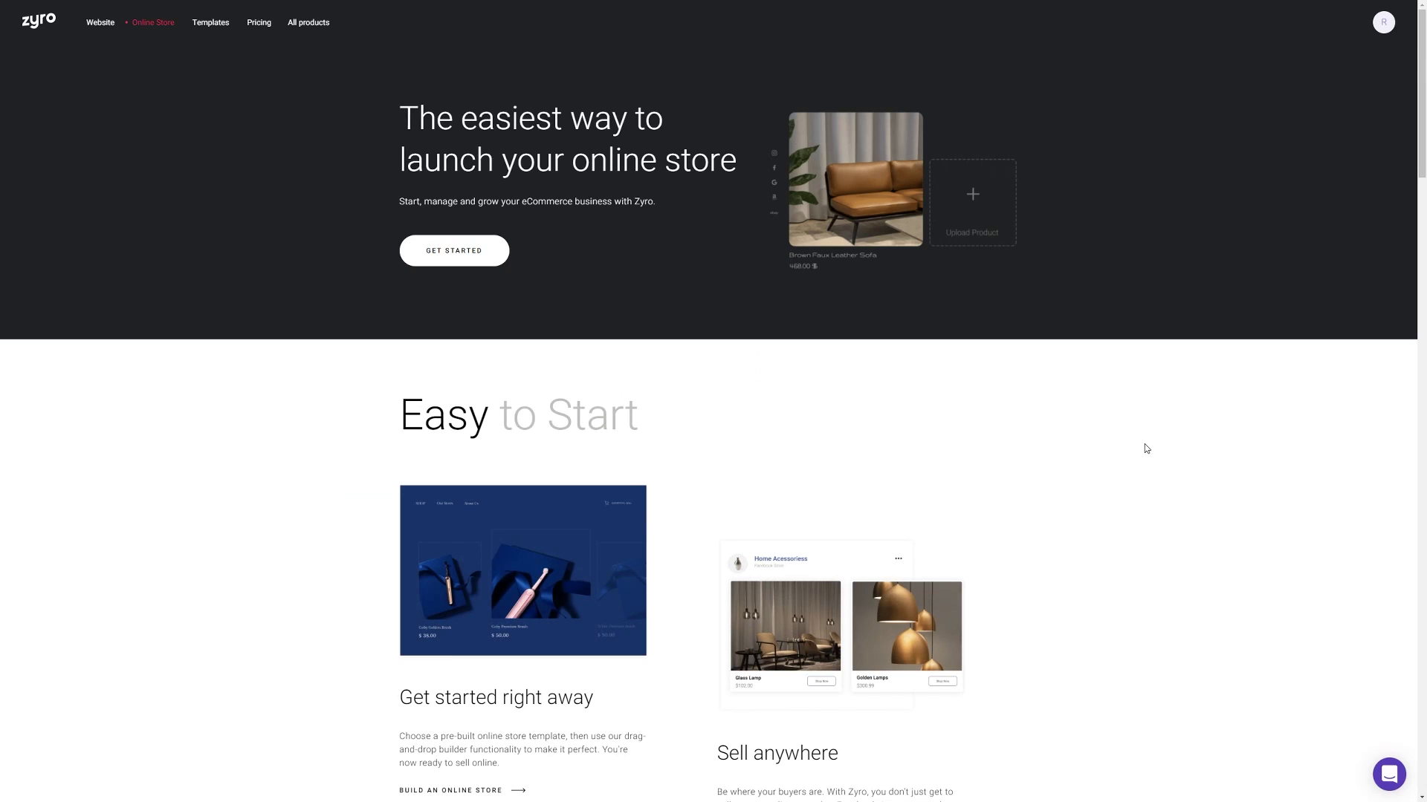
Scroll through the Online Store page and then the AI Content Generator page.
{"action": "scroll", "coordinate": [1146, 448], "scroll_direction": "down", "scroll_amount": 4}
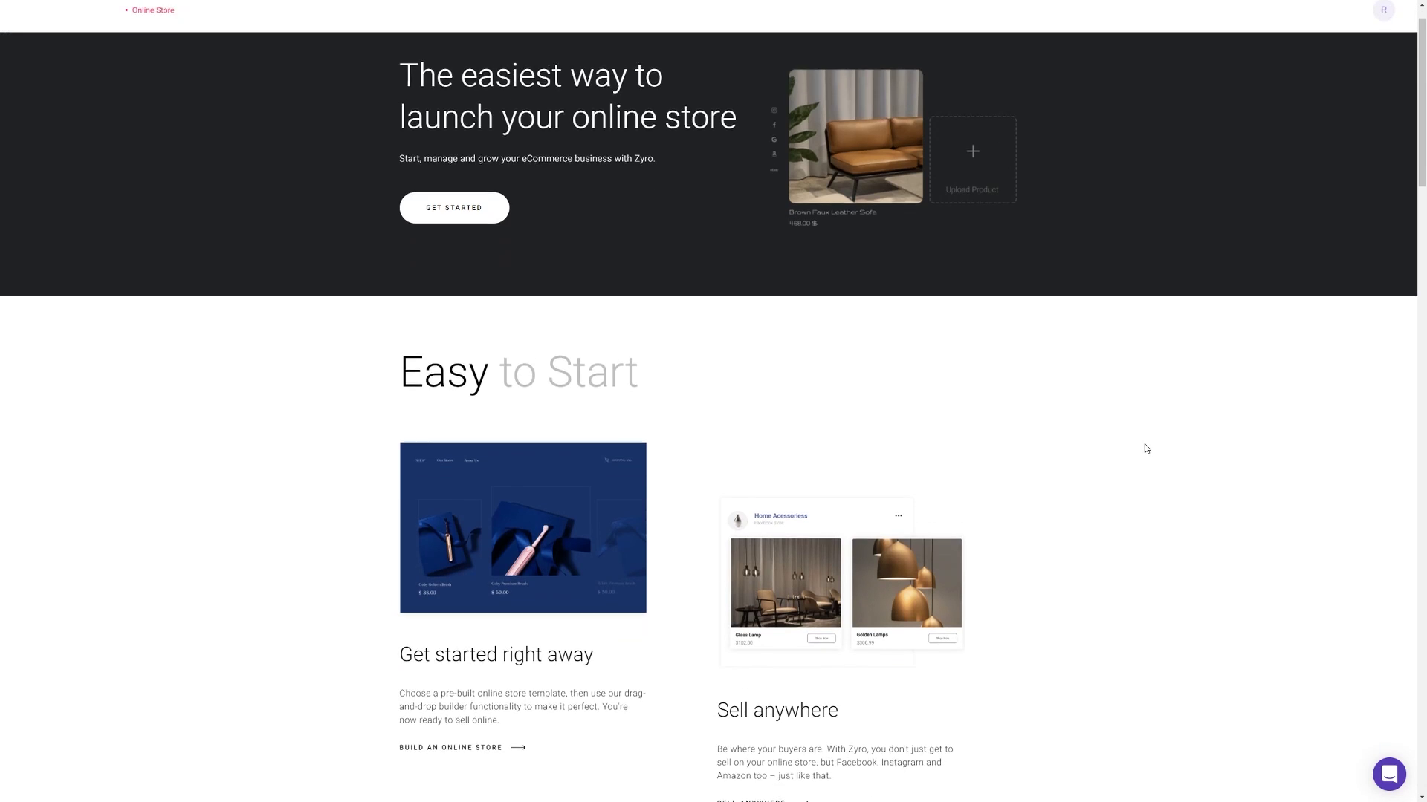
{"action": "scroll", "coordinate": [1145, 445], "scroll_direction": "down", "scroll_amount": 7}
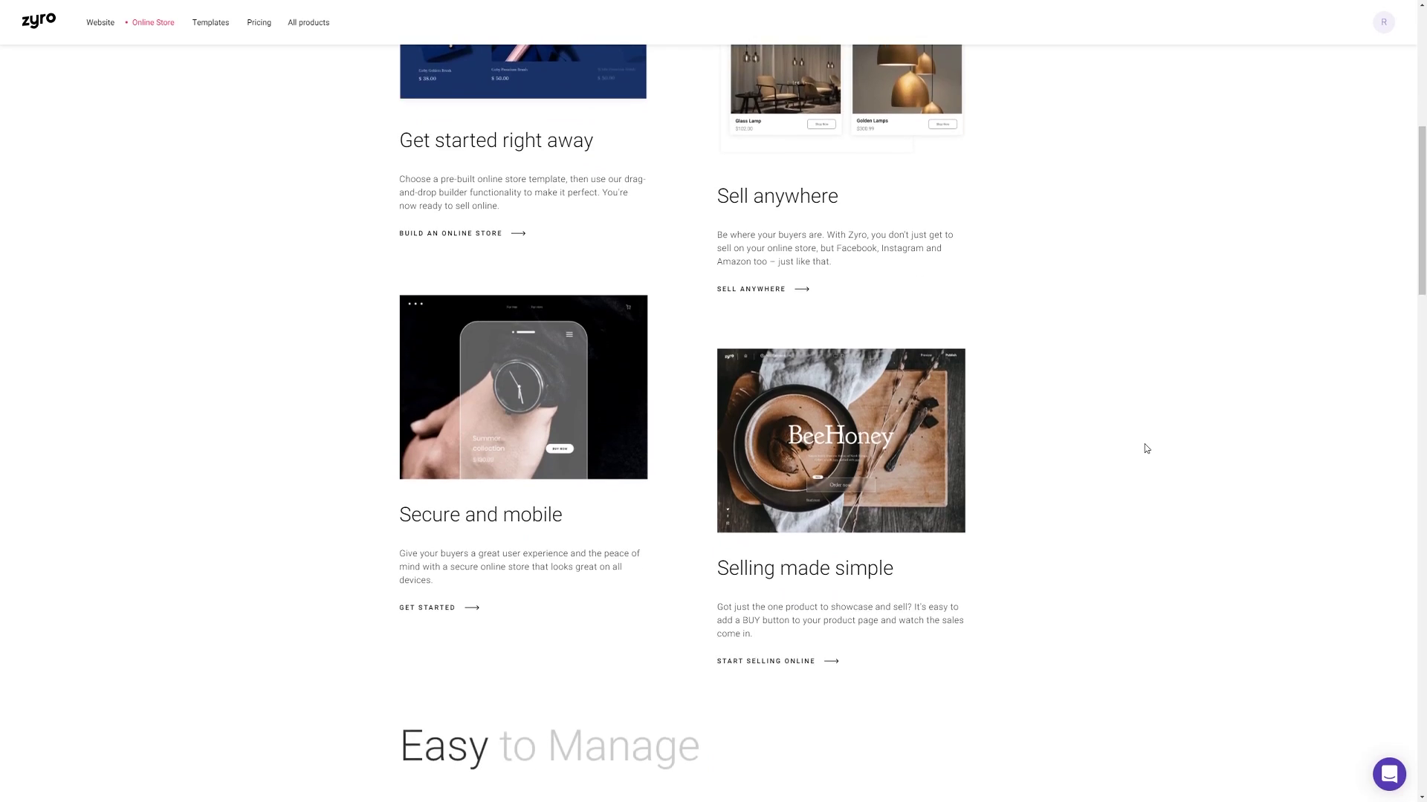
{"action": "scroll", "coordinate": [1146, 448], "scroll_direction": "down", "scroll_amount": 8}
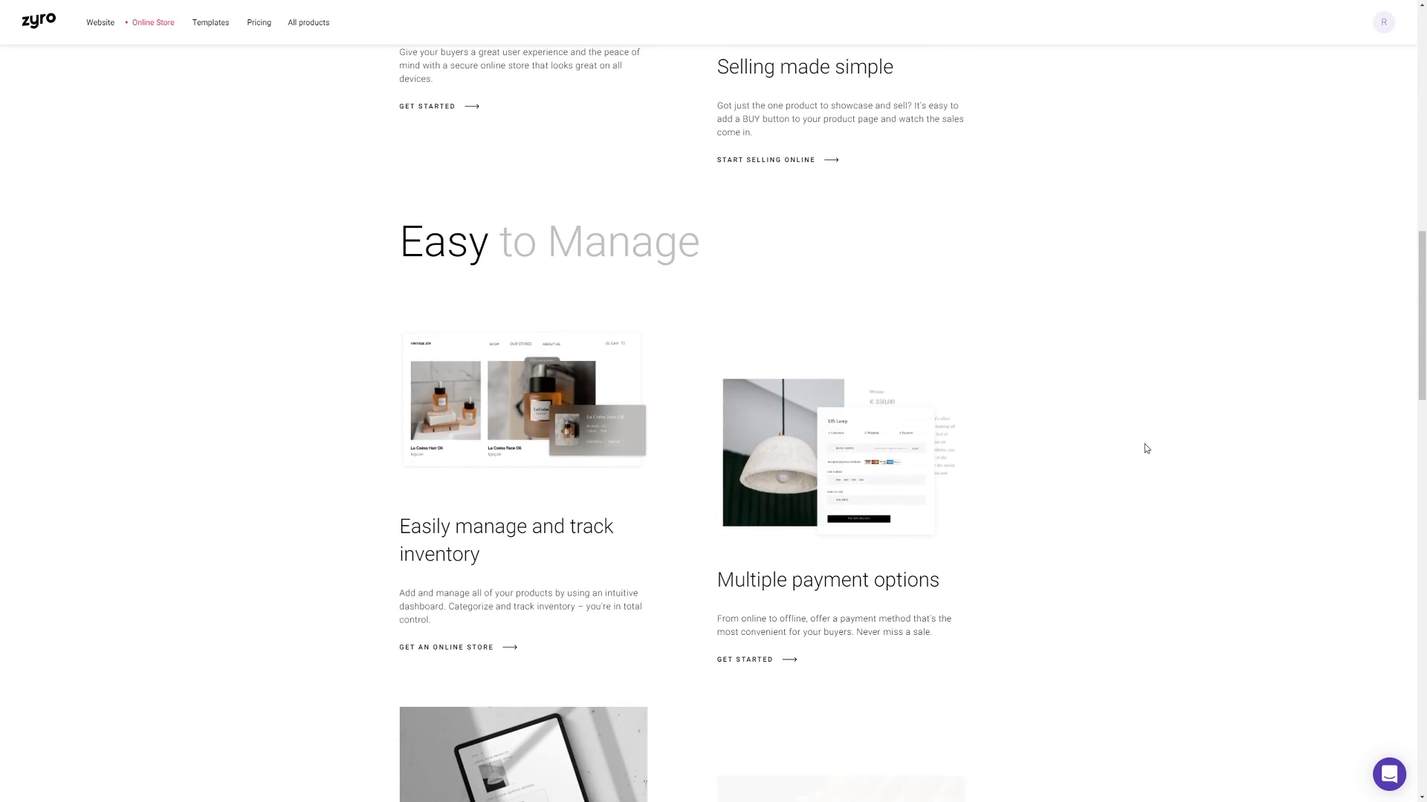
{"action": "scroll", "coordinate": [1145, 449], "scroll_direction": "down", "scroll_amount": 4}
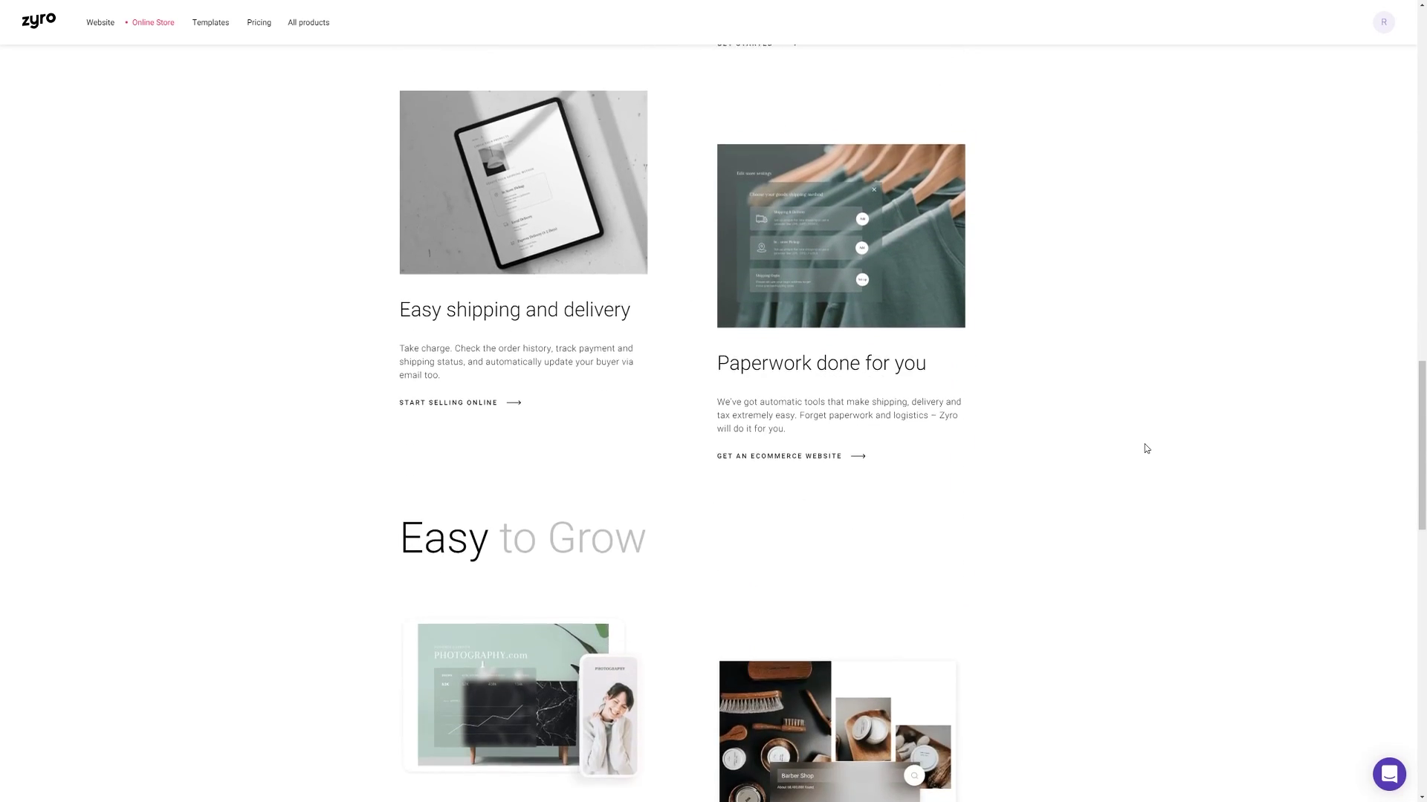
{"action": "scroll", "coordinate": [1146, 448], "scroll_direction": "down", "scroll_amount": 8}
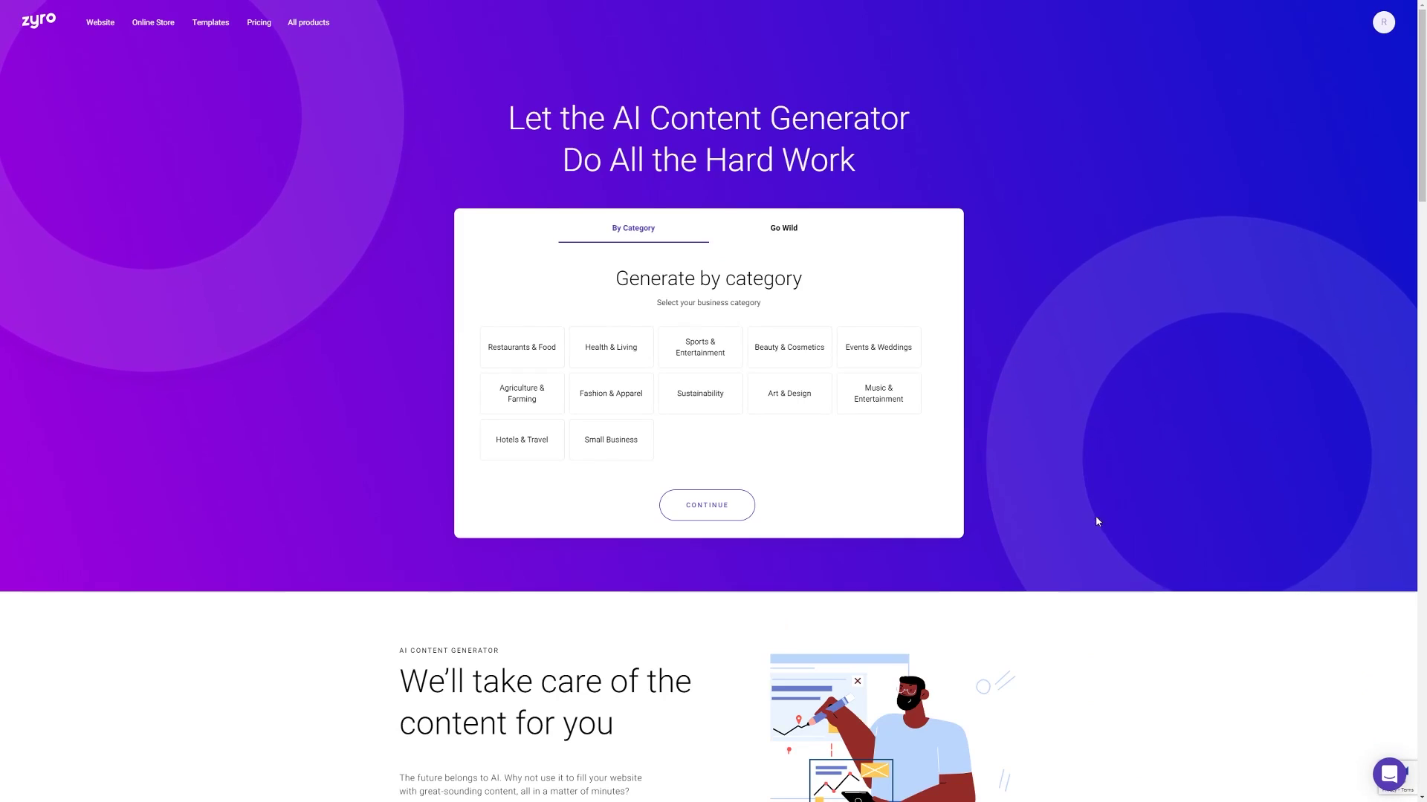
{"action": "scroll", "coordinate": [1073, 506], "scroll_direction": "down", "scroll_amount": 2}
{"action": "scroll", "coordinate": [1074, 509], "scroll_direction": "down", "scroll_amount": 7}
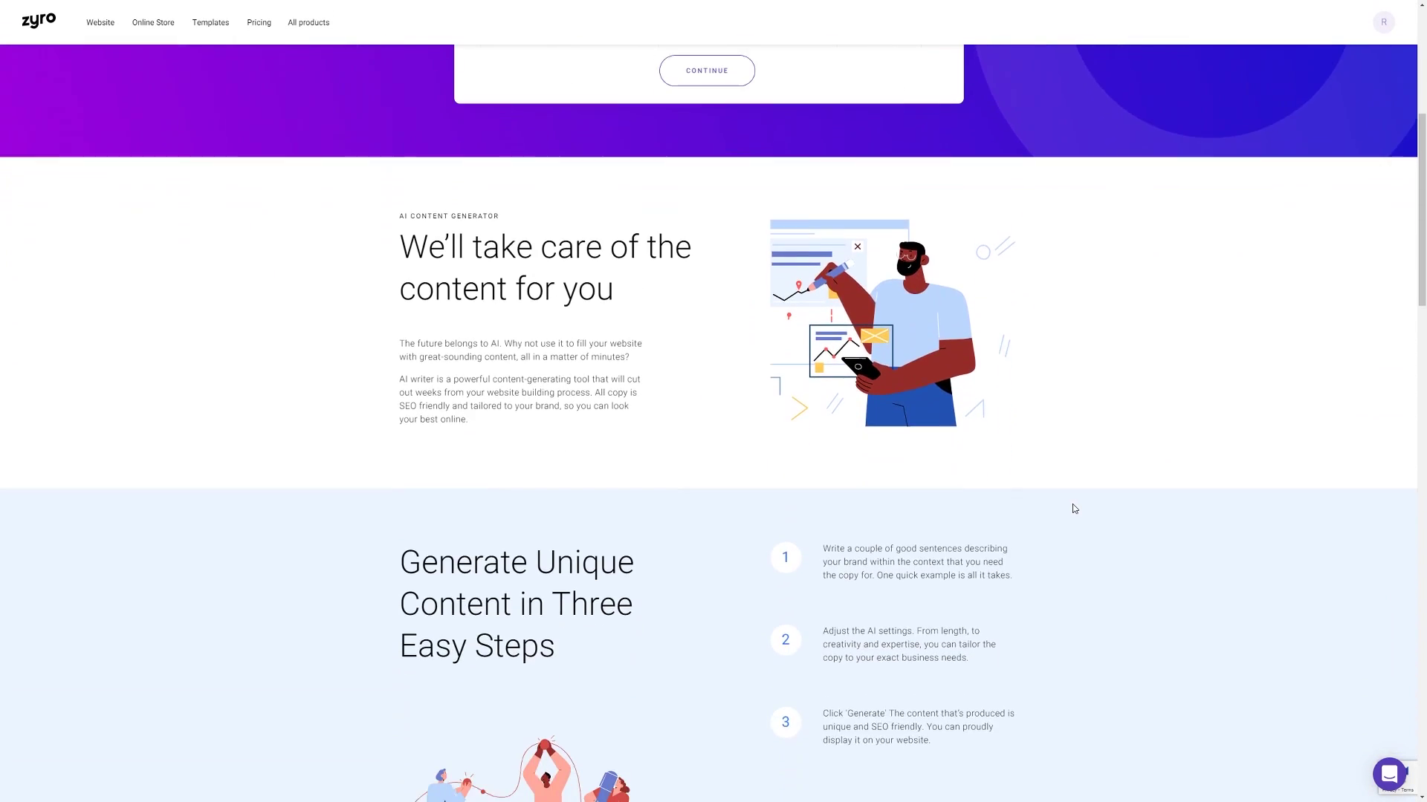
{"action": "scroll", "coordinate": [1074, 508], "scroll_direction": "down", "scroll_amount": 8}
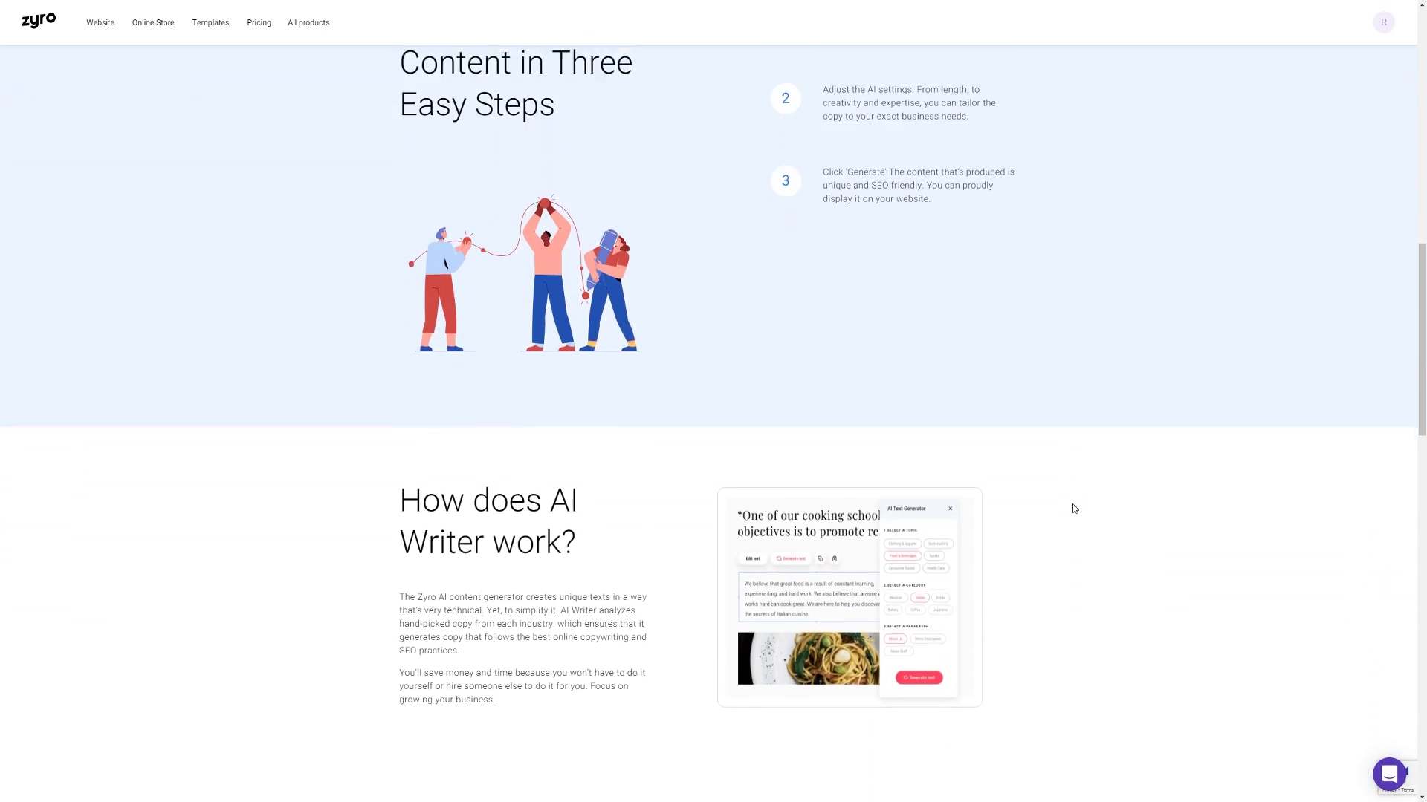
{"action": "scroll", "coordinate": [1072, 508], "scroll_direction": "down", "scroll_amount": 5}
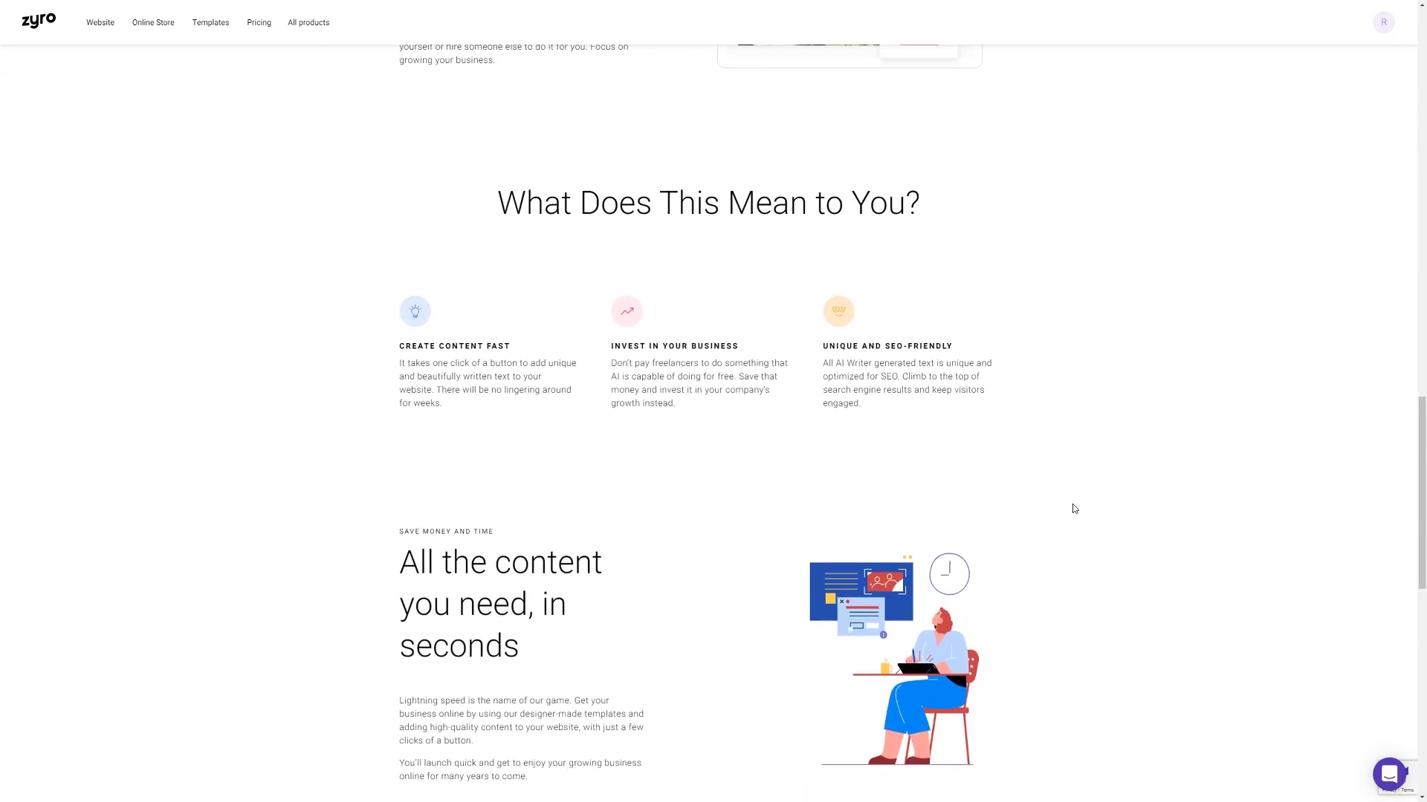